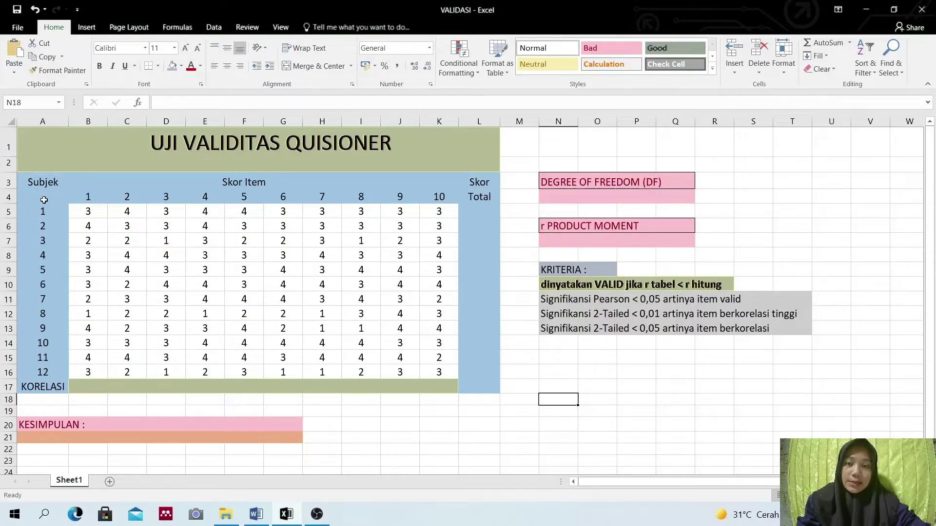
left_click_drag(42, 195, 43, 369)
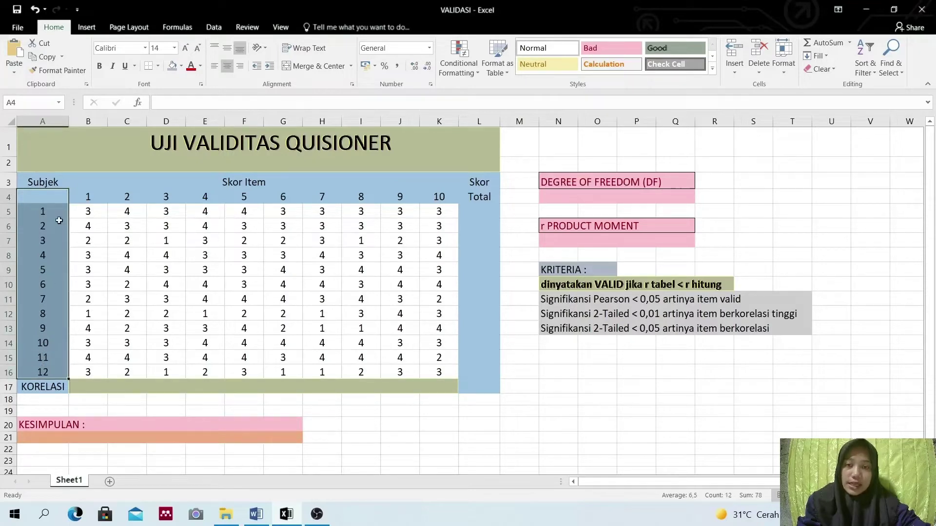
left_click_drag(82, 196, 444, 195)
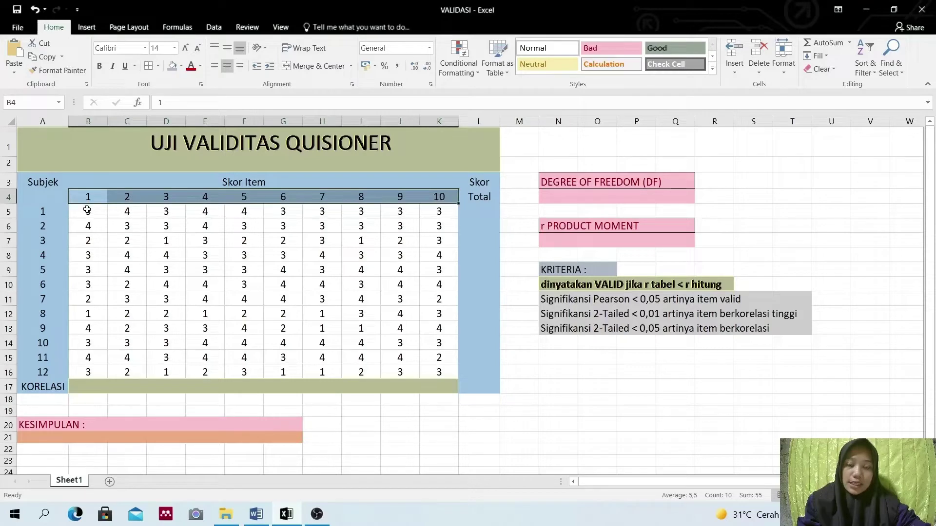
left_click_drag(88, 210, 437, 370)
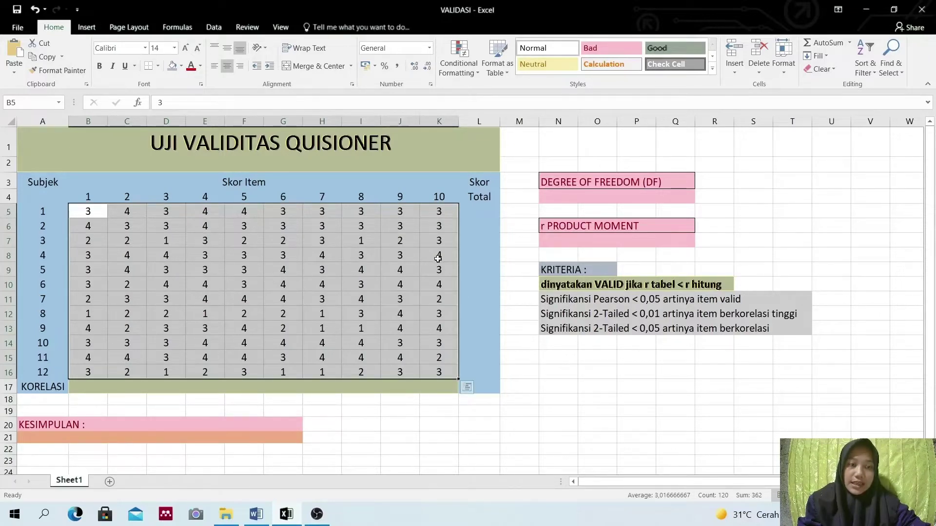
- Total subject 1's item scores in L5 with =SUM(B5:K5) and copy the formula down through L16
left_click(469, 207)
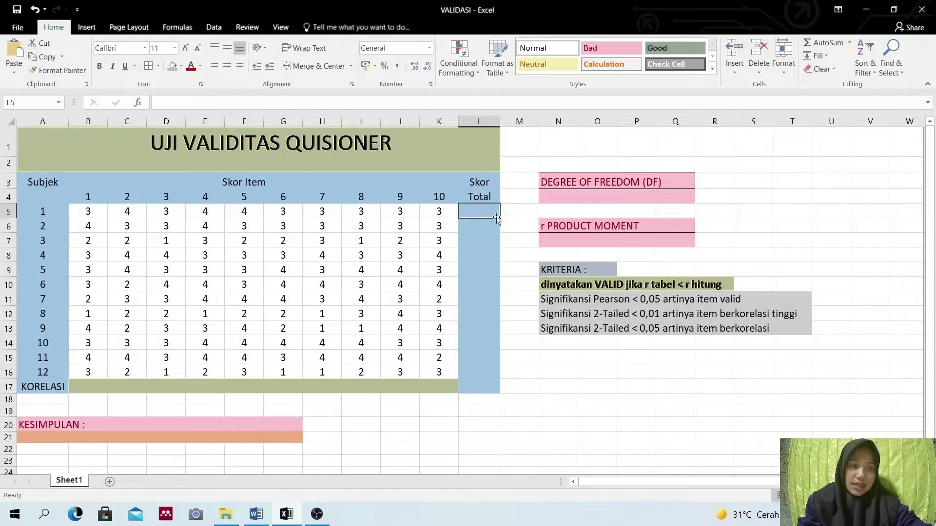
type("=")
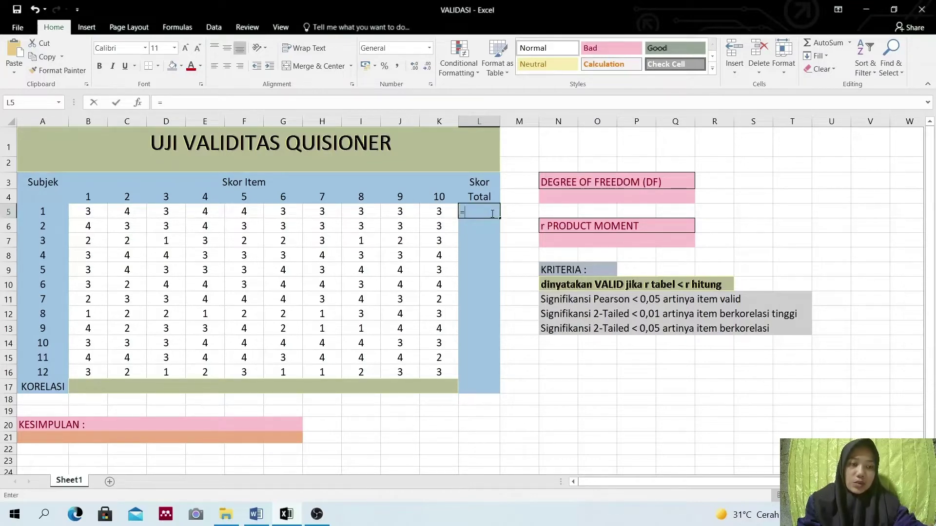
type("SUM")
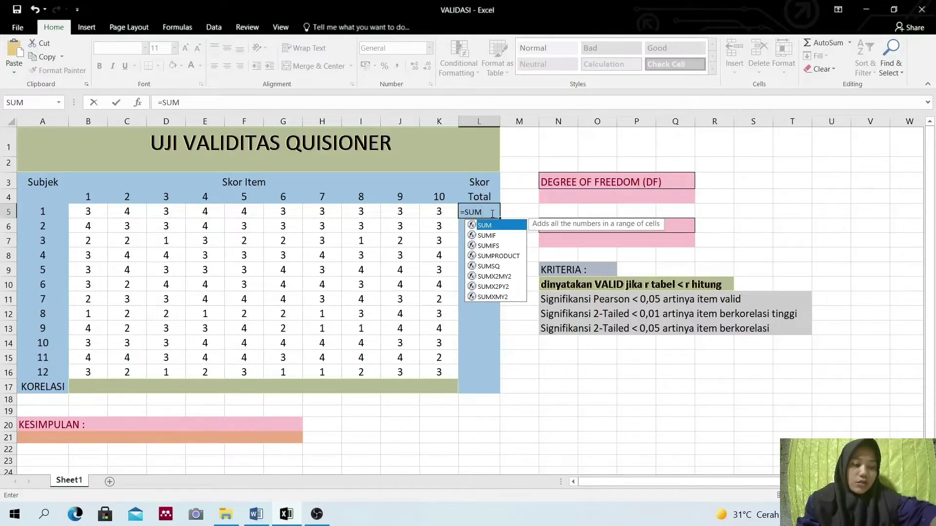
type("(")
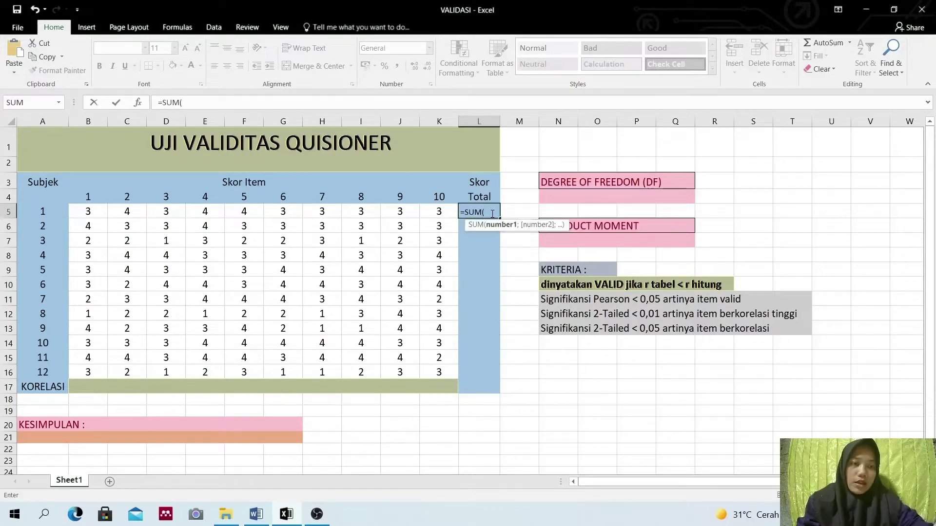
left_click_drag(96, 212, 429, 215)
type(")")
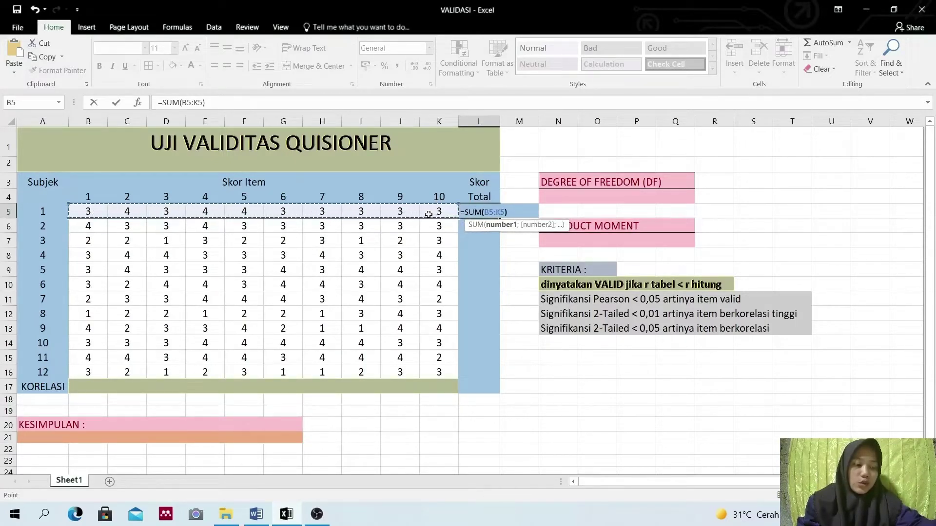
key("Return")
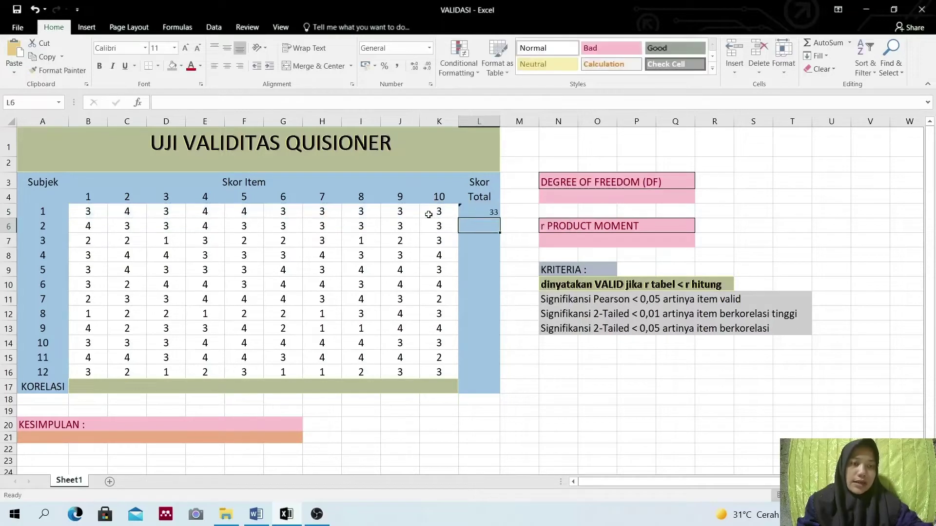
left_click(469, 211)
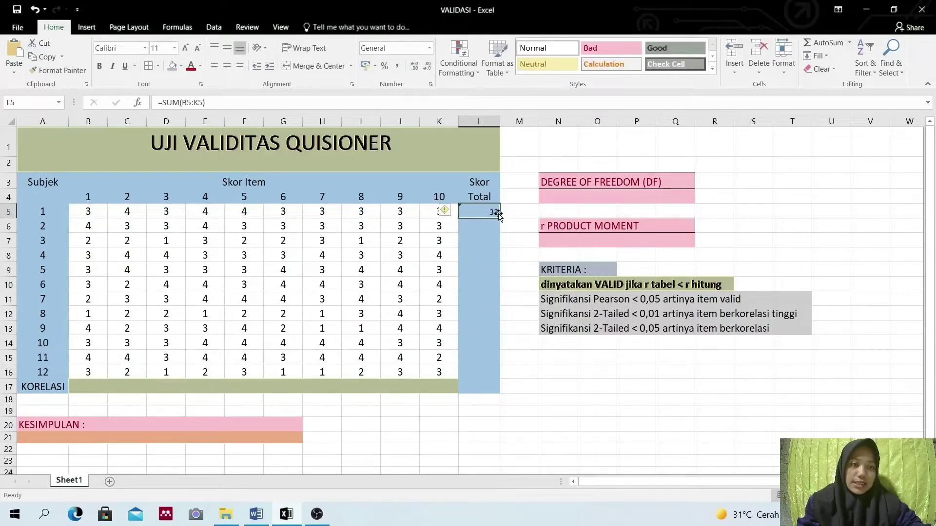
left_click_drag(500, 217, 494, 373)
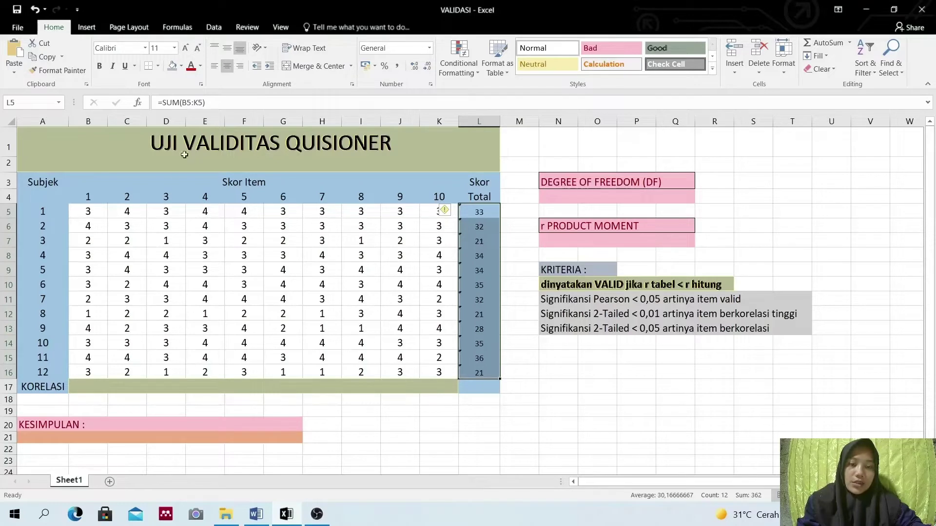
- Write the formula =CORREL(B5:B16;L5:L16) in B17 to correlate item 1 with the total scores
left_click(87, 385)
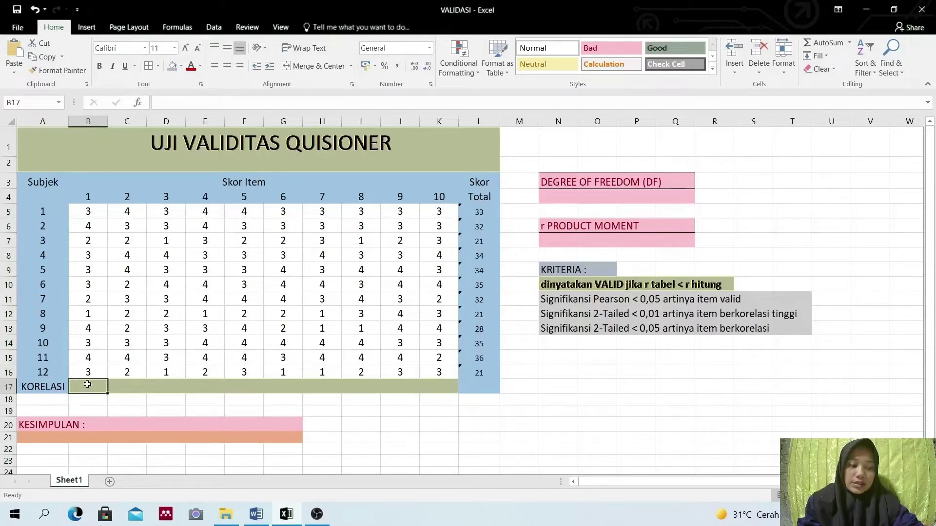
type("=CO")
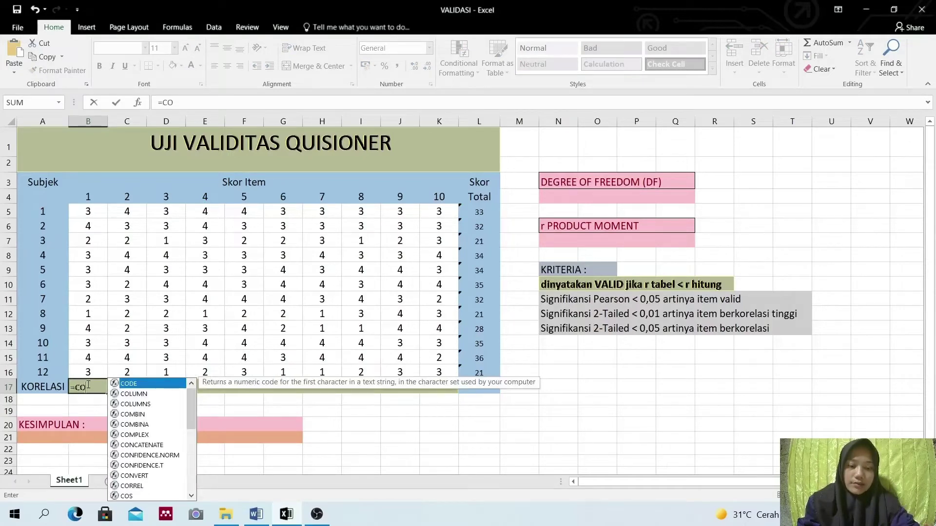
type("R")
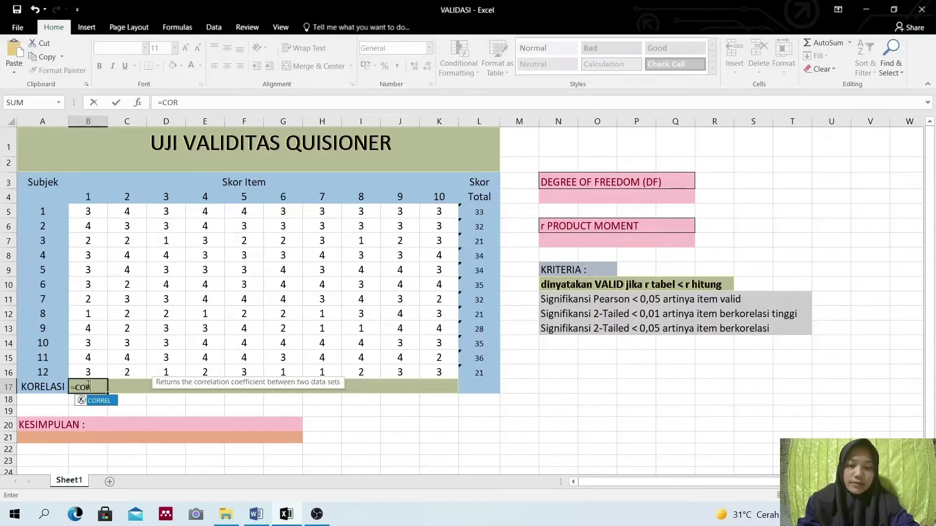
double_click(99, 401)
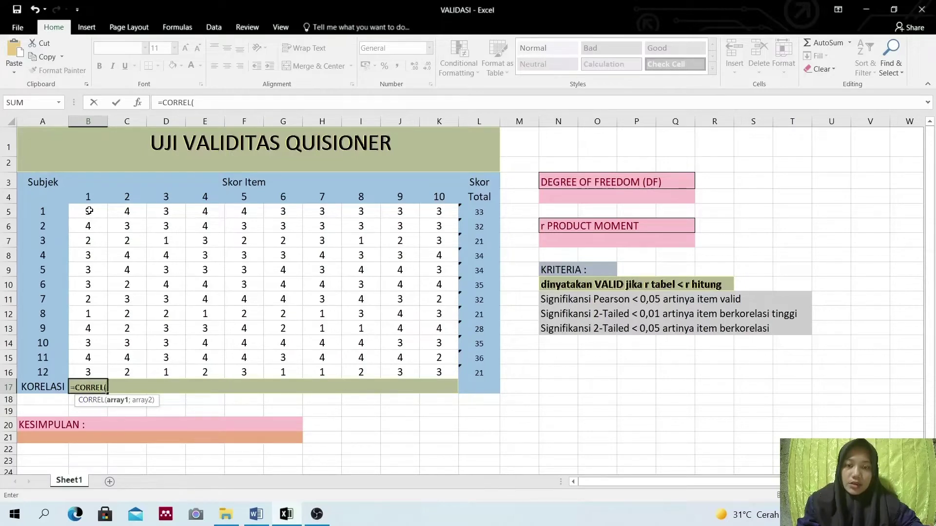
left_click_drag(89, 210, 89, 371)
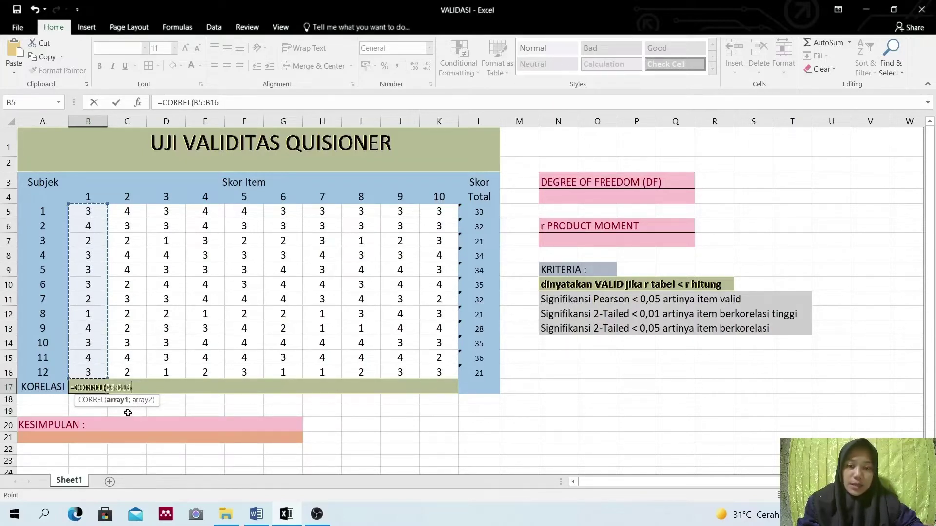
type(";")
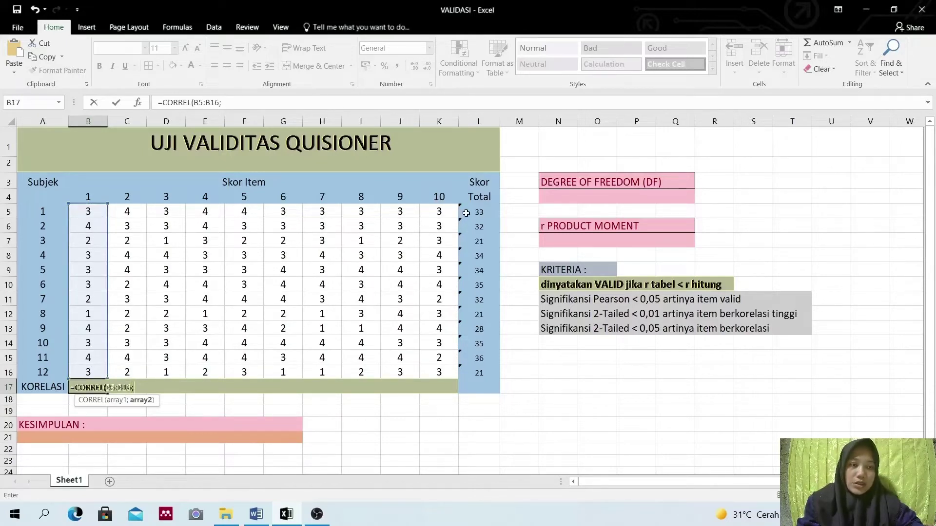
left_click_drag(467, 213, 482, 370)
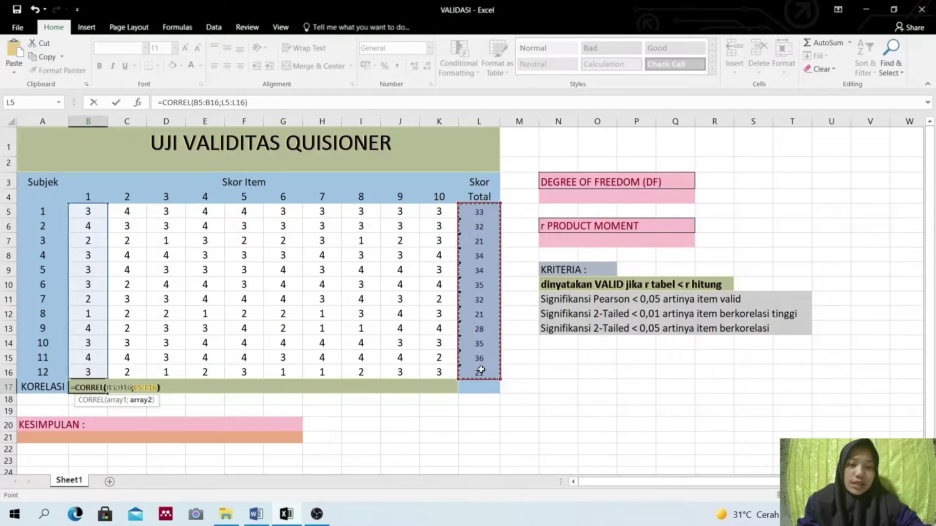
type(")")
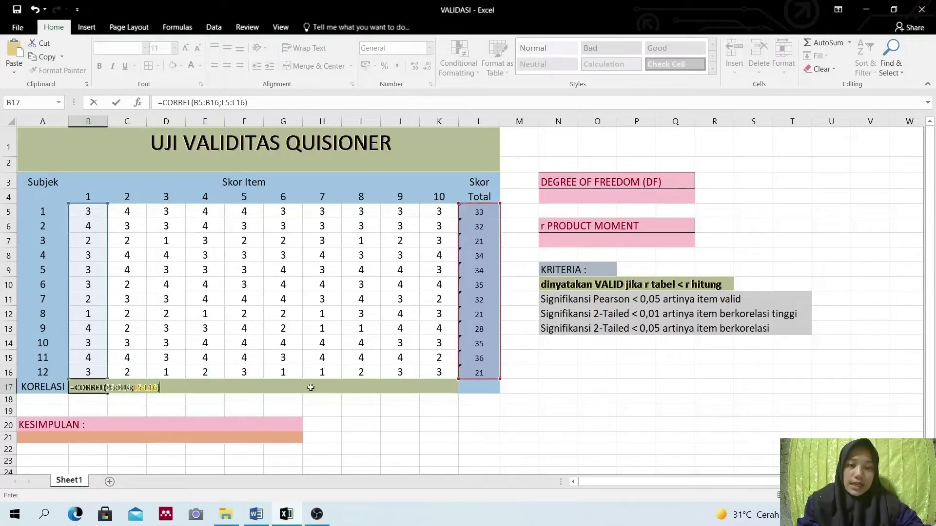
- Make the total-score range in the B17 formula absolute as $L$5:$L$16 and commit the formula
left_click(132, 387)
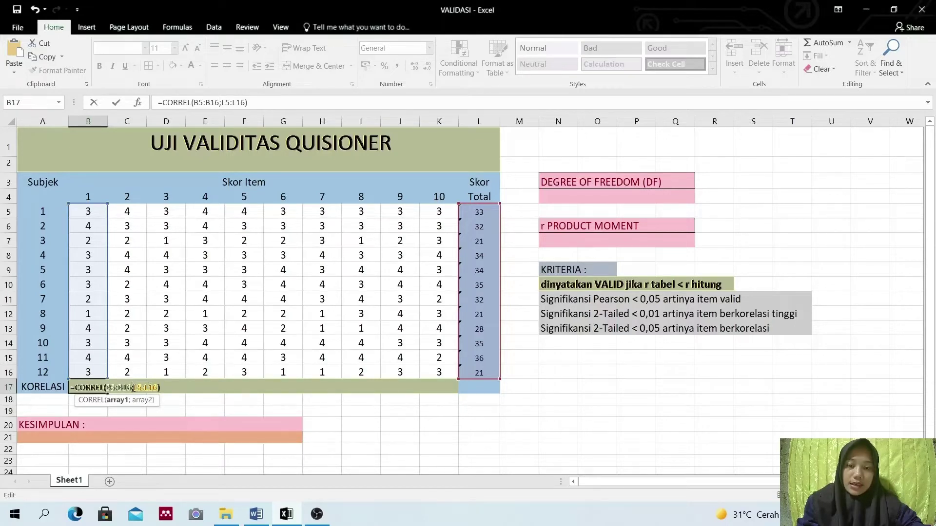
key("Right")
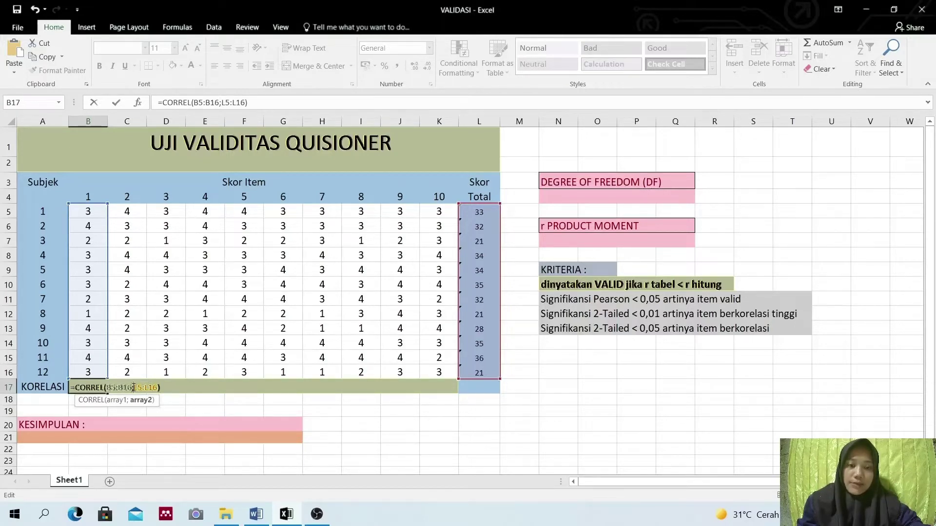
type("$")
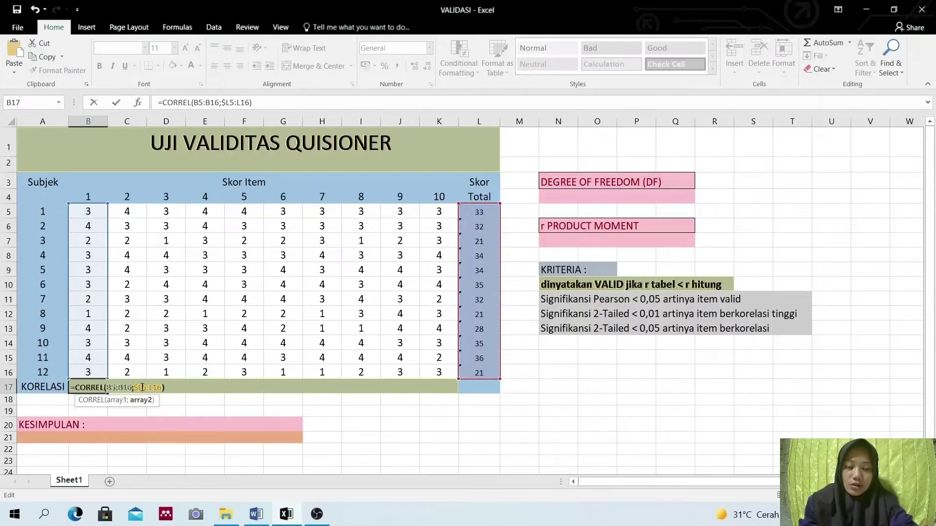
key("Right")
type("$L")
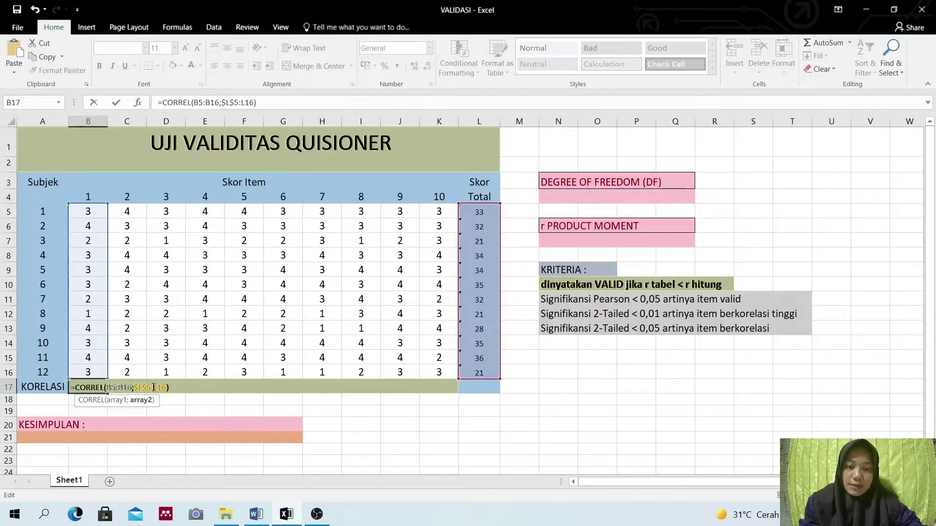
type("$")
key("Right")
type("$")
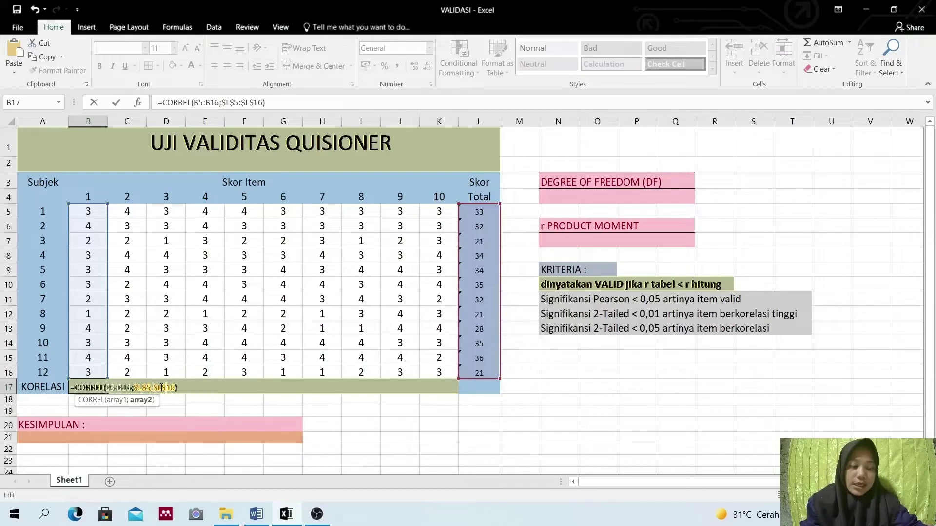
key("Return")
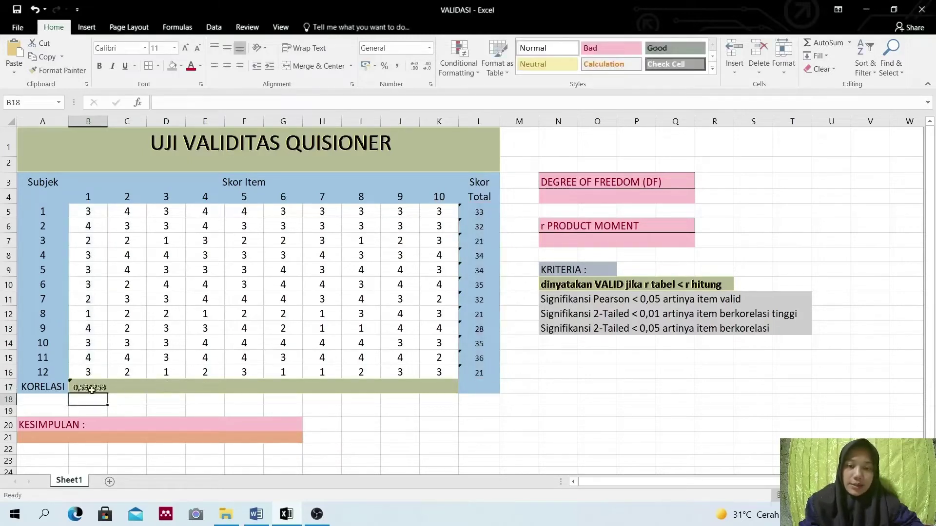
- Copy the correlation formula from B17 across the KORELASI row through K17
left_click(91, 387)
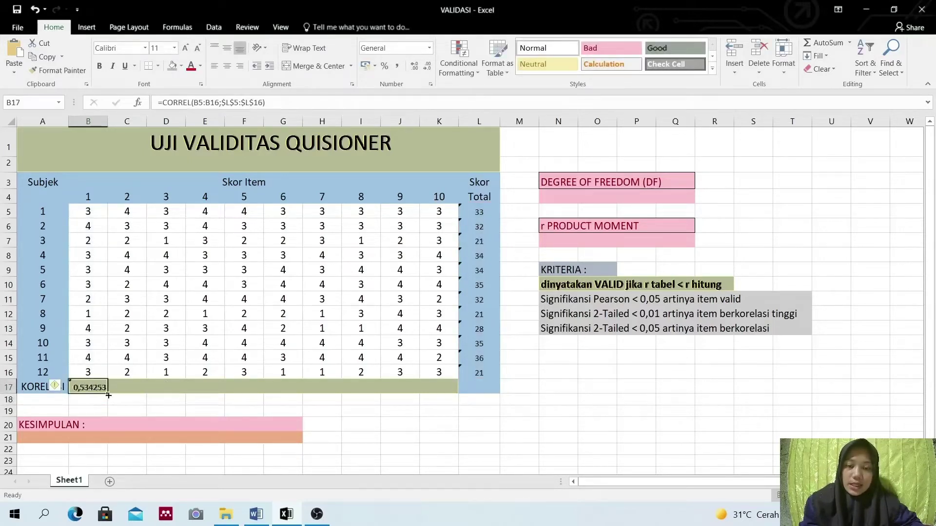
left_click_drag(107, 392, 448, 387)
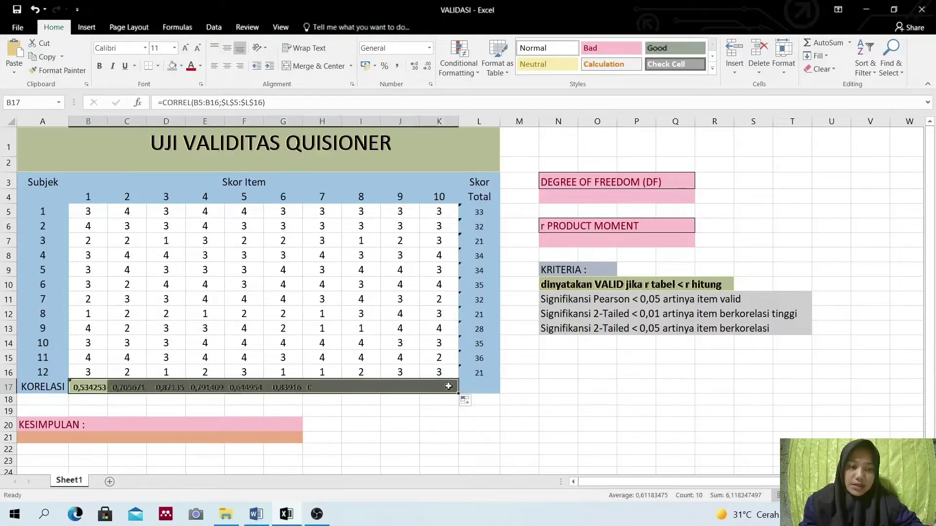
left_click(385, 409)
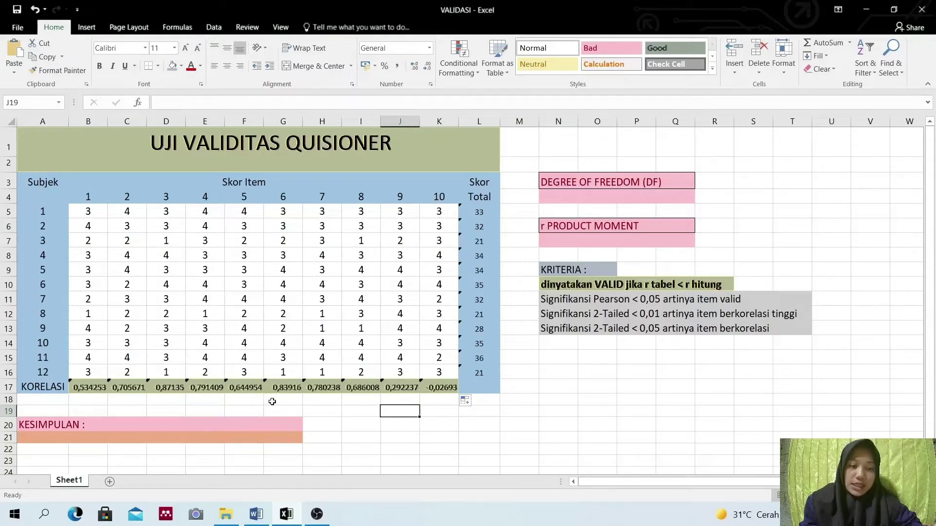
- Enter 12-2 = 10 as the degree of freedom in N4
left_click(552, 198)
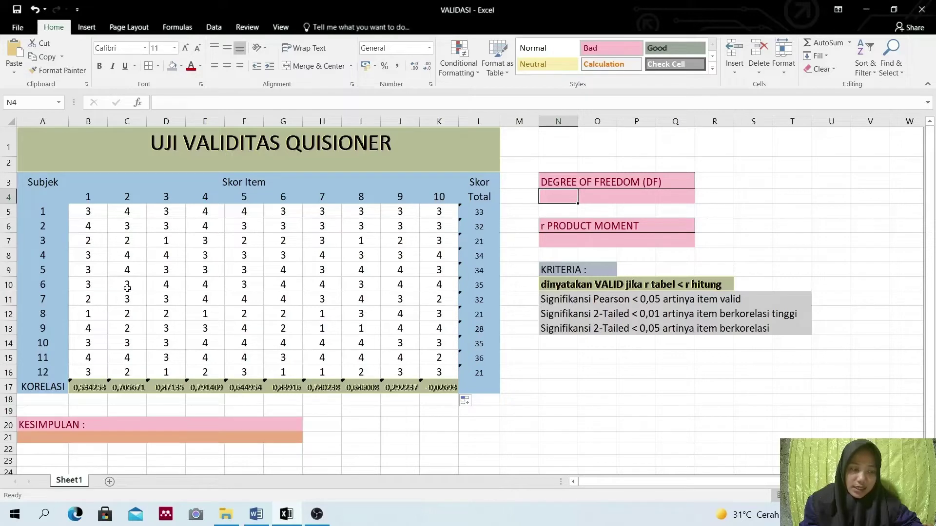
type("12")
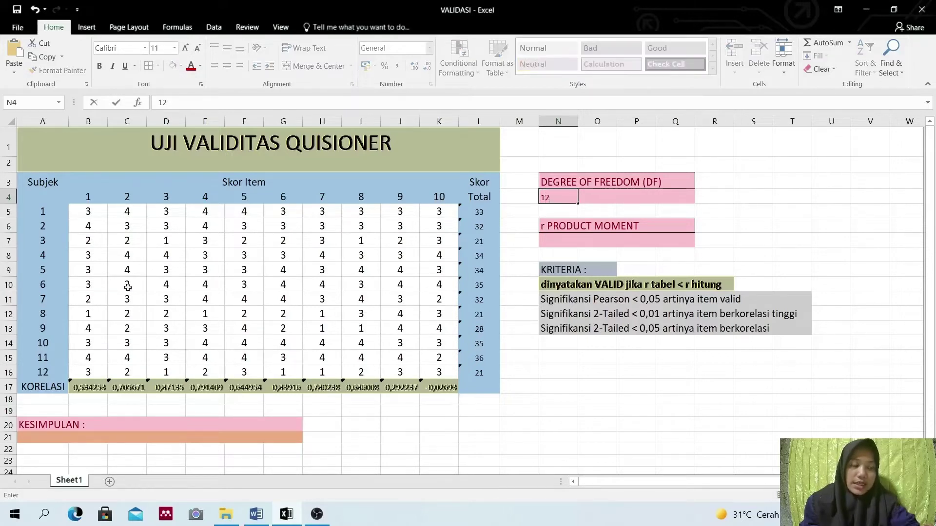
type("-2 =")
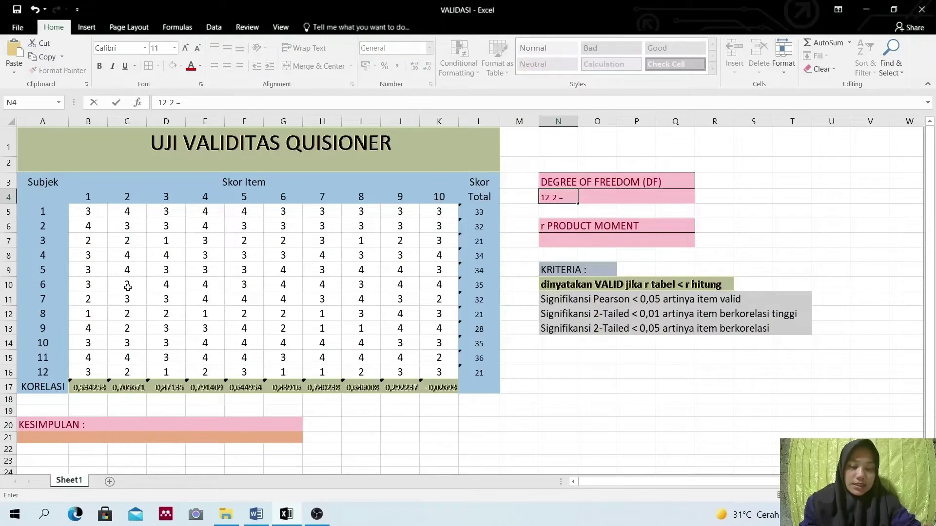
type(" 10")
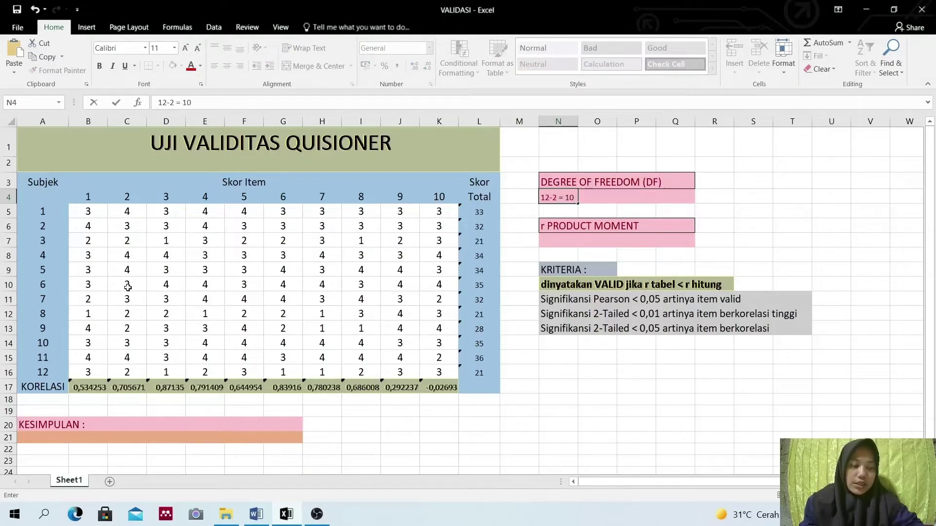
key("Return")
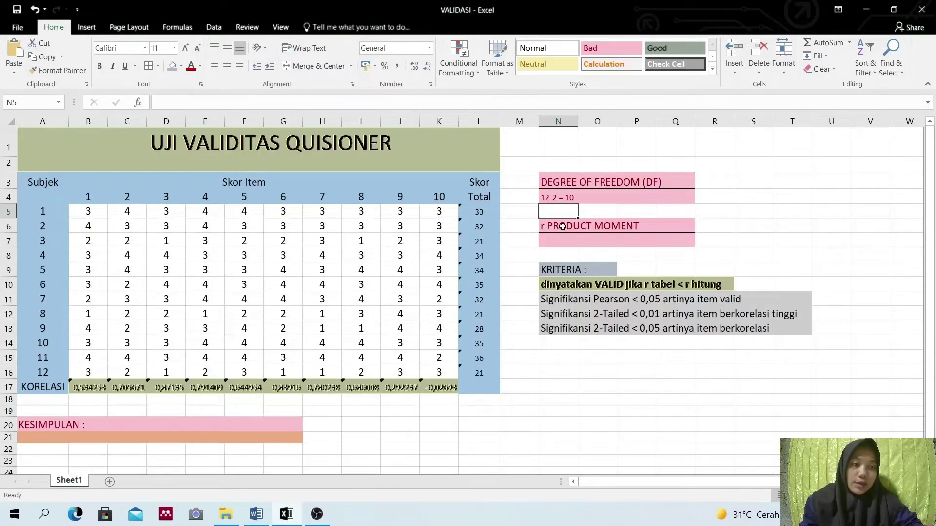
- Copy the r value 0.576 for N = 10 from the Word r table into N7 in Excel and apply the Bad cell style
left_click(550, 241)
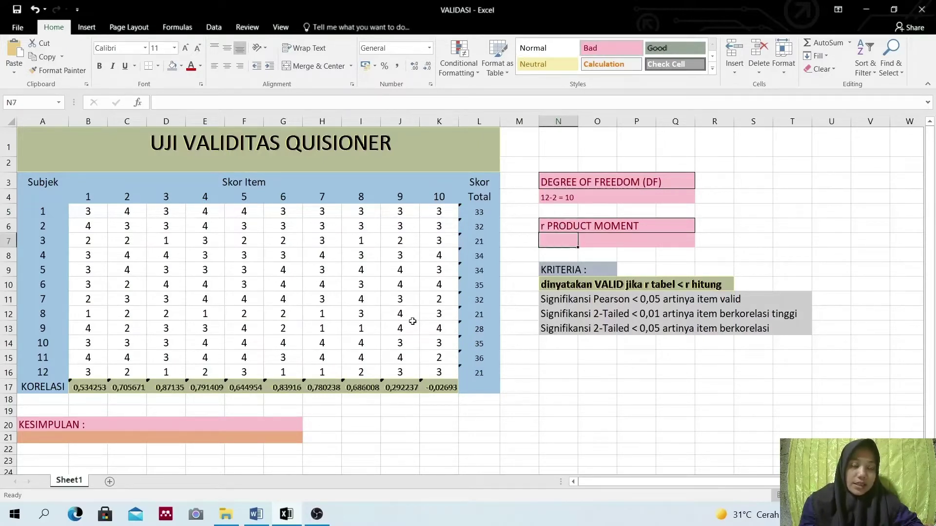
left_click(256, 514)
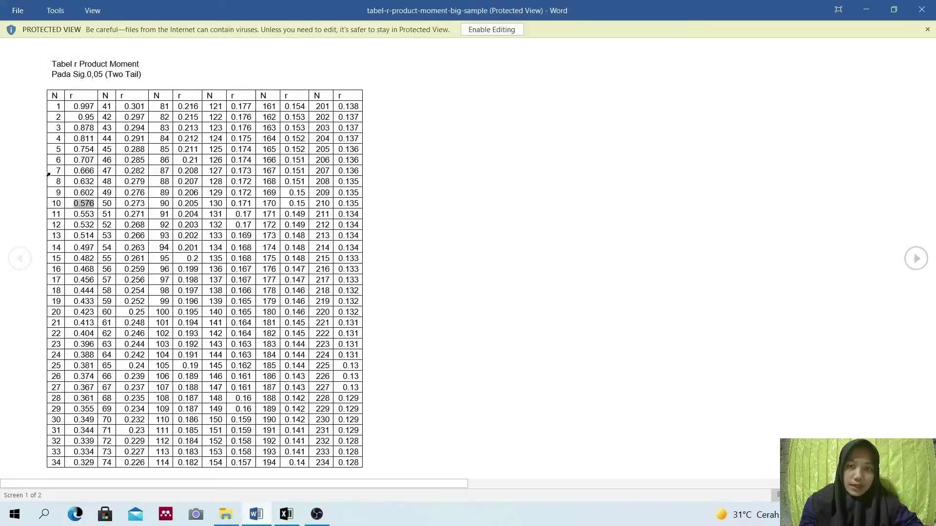
right_click(90, 207)
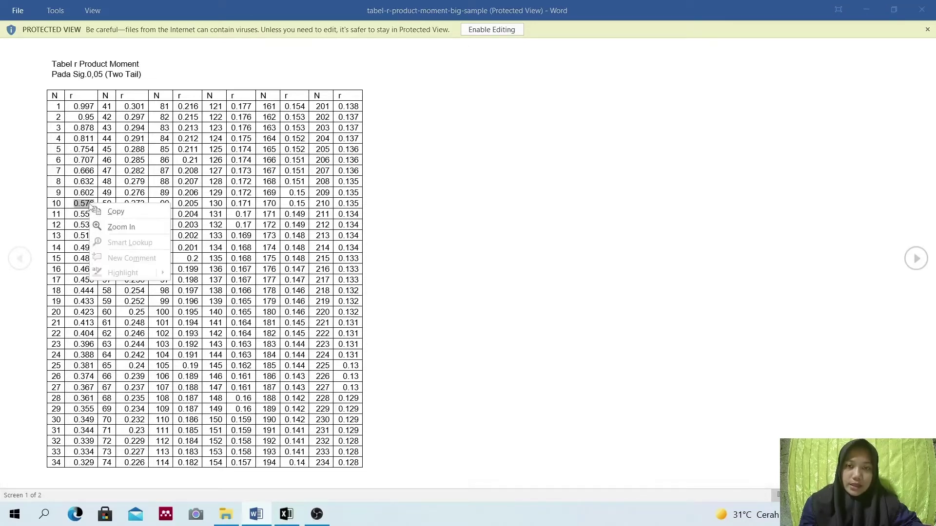
left_click(101, 214)
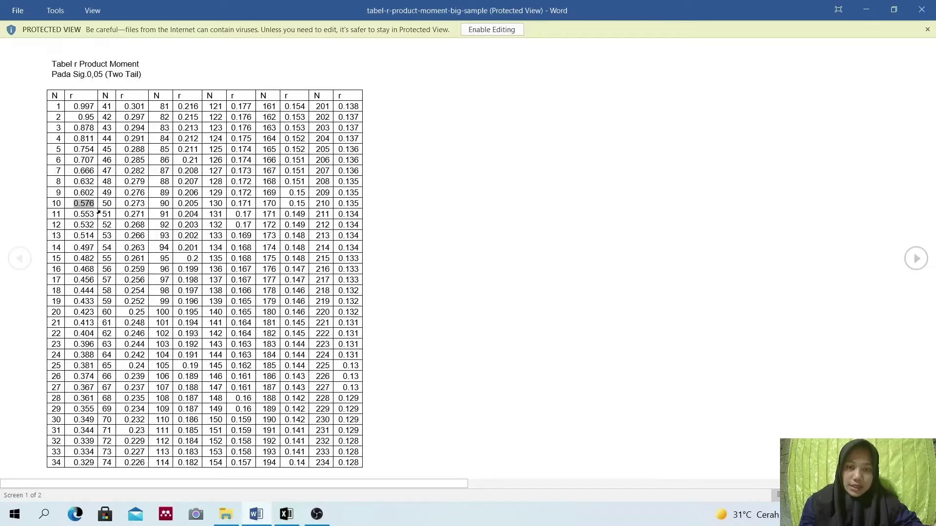
left_click(287, 515)
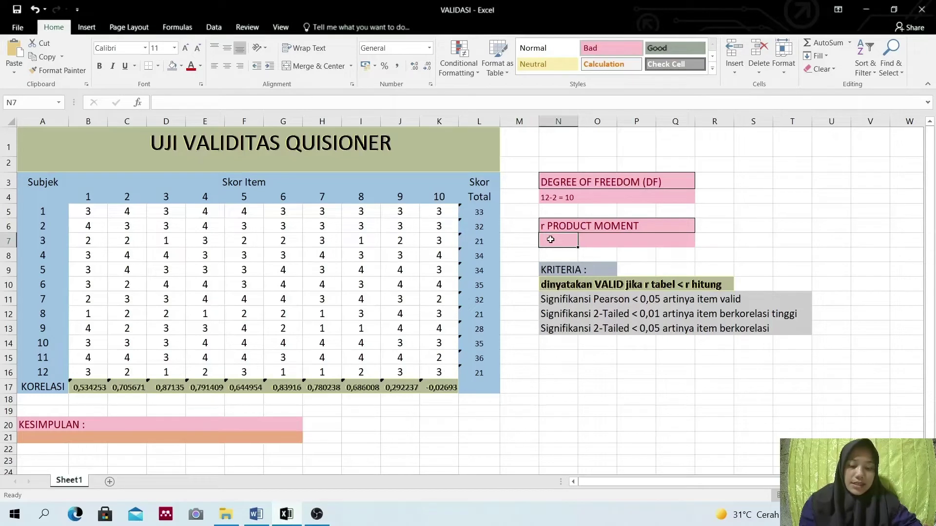
key("ctrl+v")
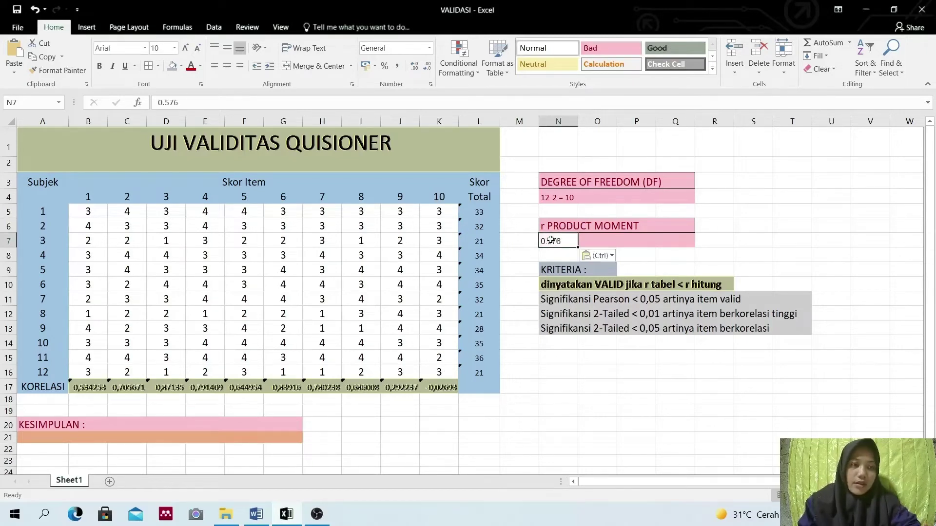
left_click(636, 46)
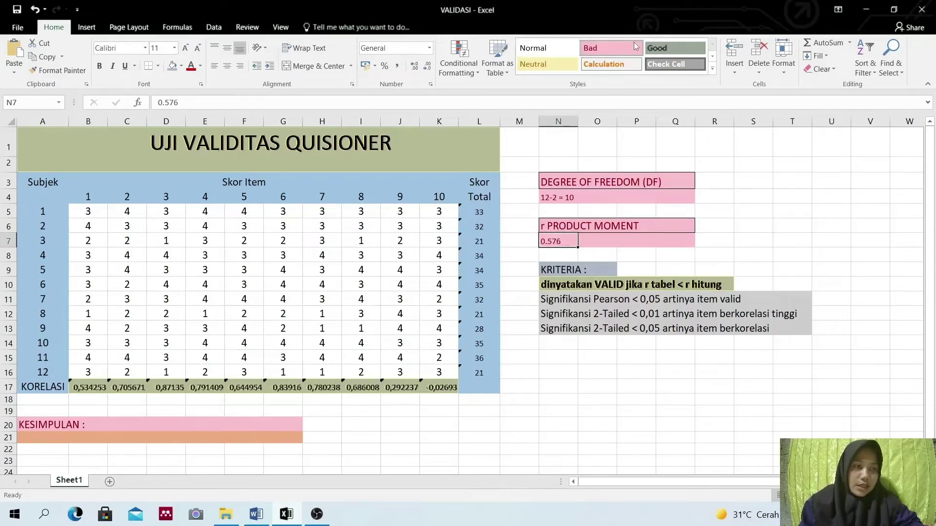
left_click(732, 238)
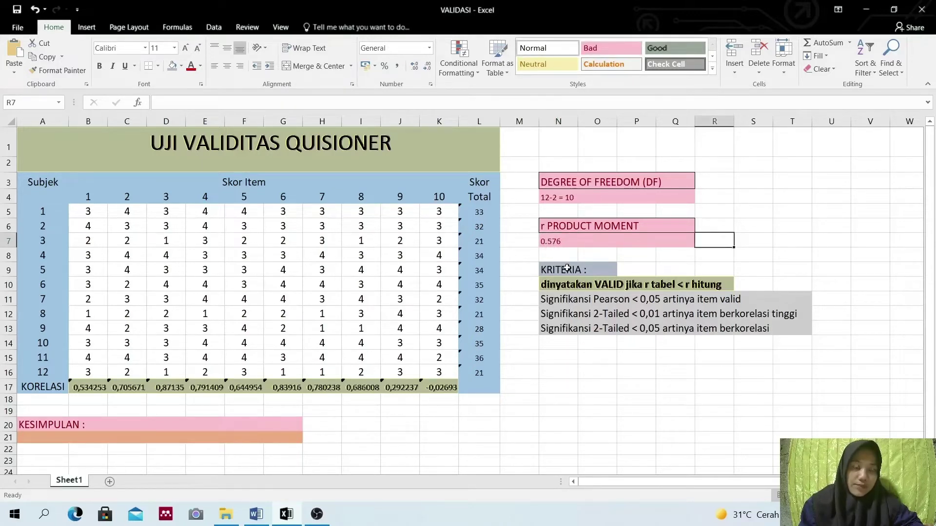
- Examine the validity criteria and compare each item's correlation in B17 through K17 with the r product moment value
scroll(567, 268, "down", 1)
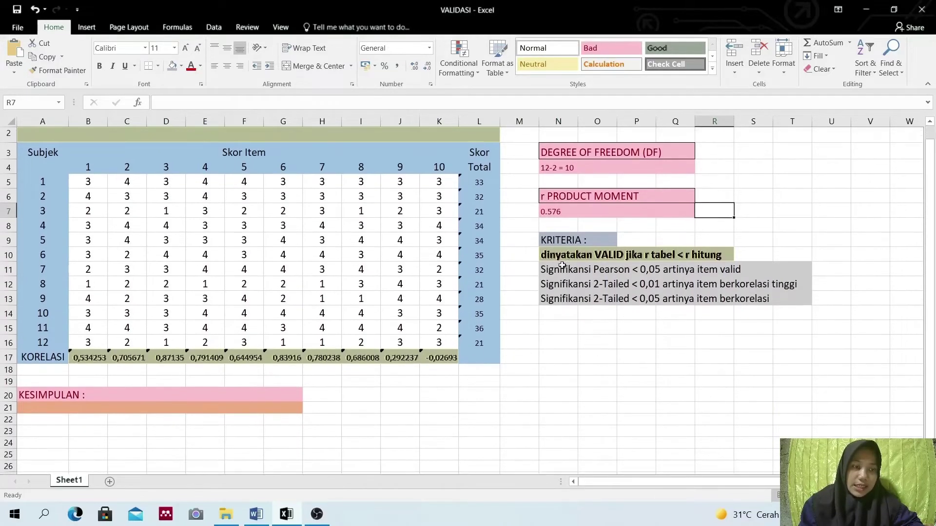
scroll(549, 255, "up", 1)
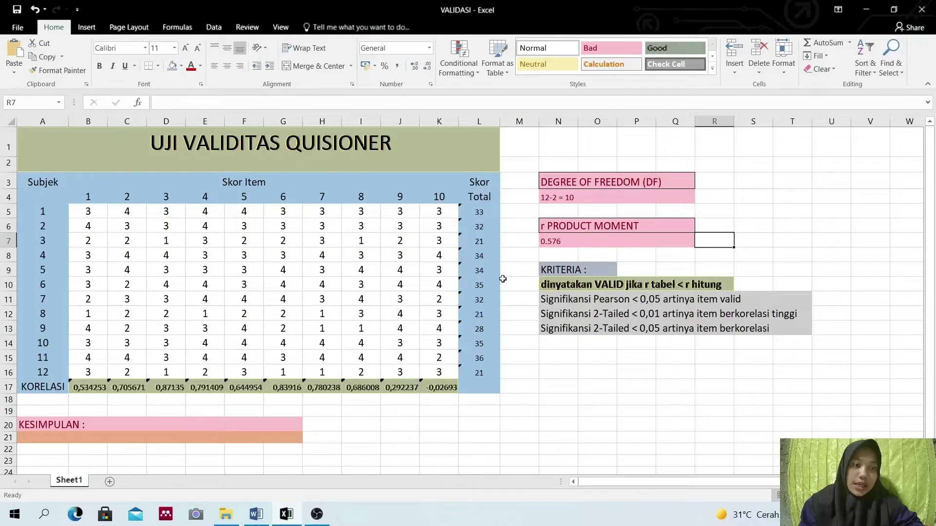
left_click(84, 388)
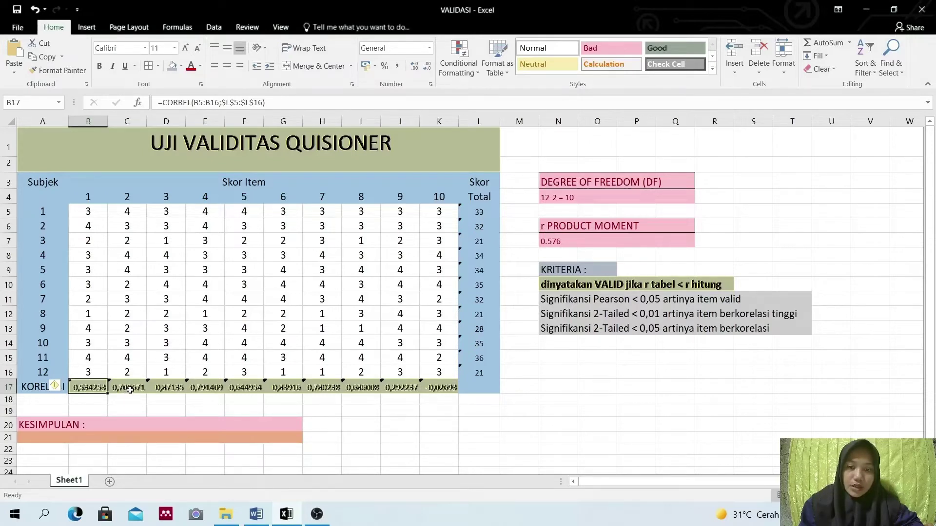
left_click(130, 390)
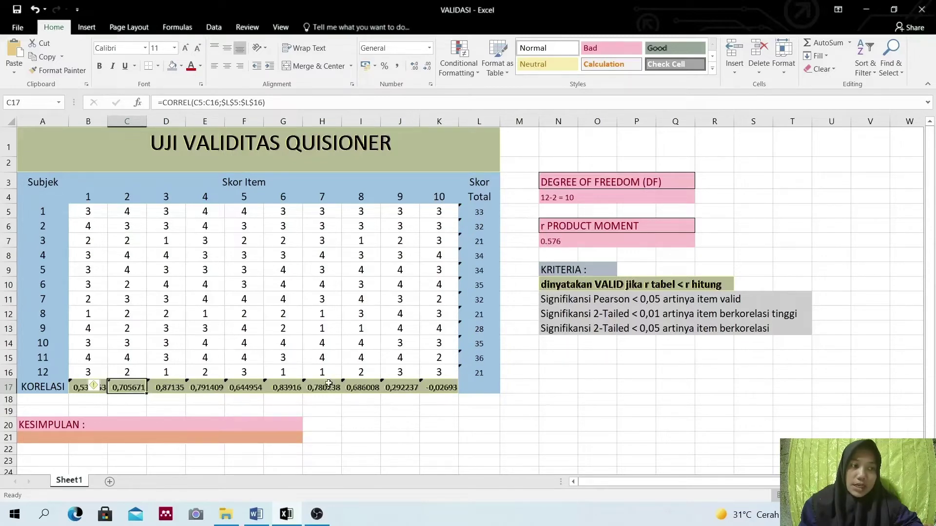
left_click(157, 388)
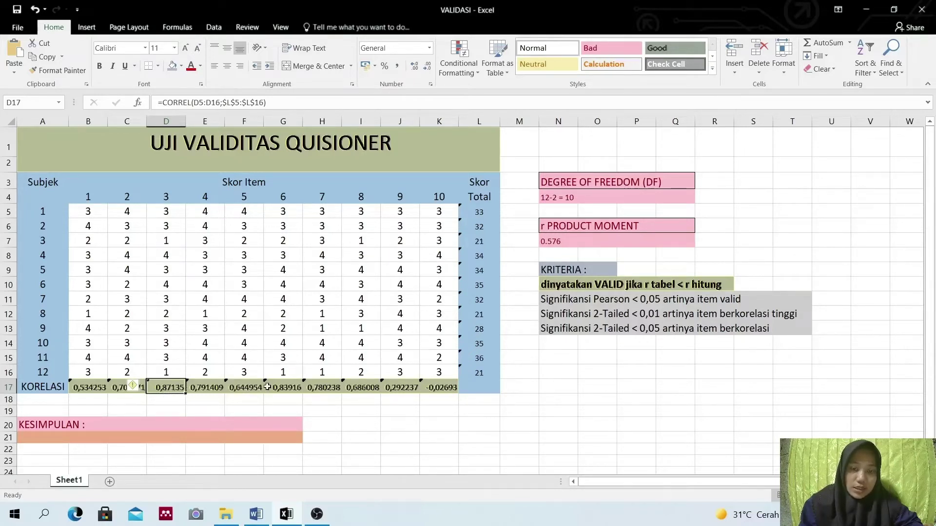
left_click(204, 391)
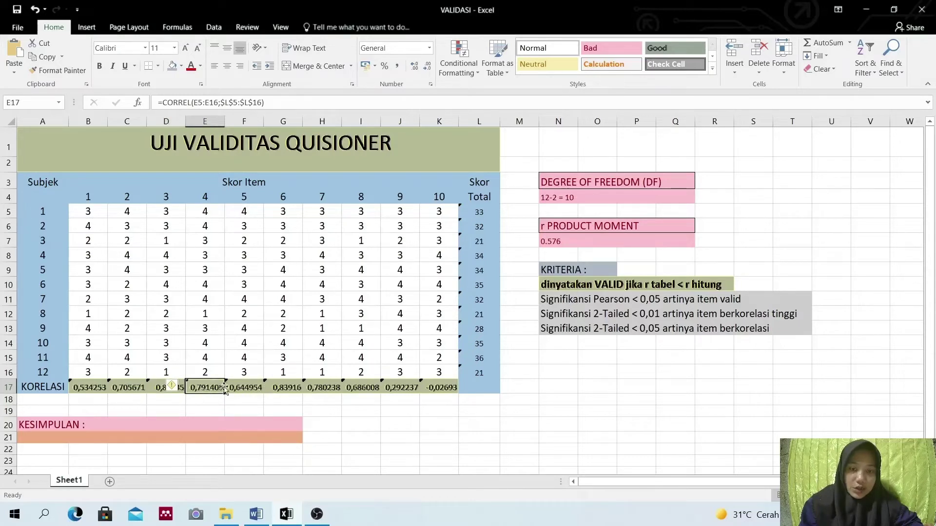
left_click(240, 391)
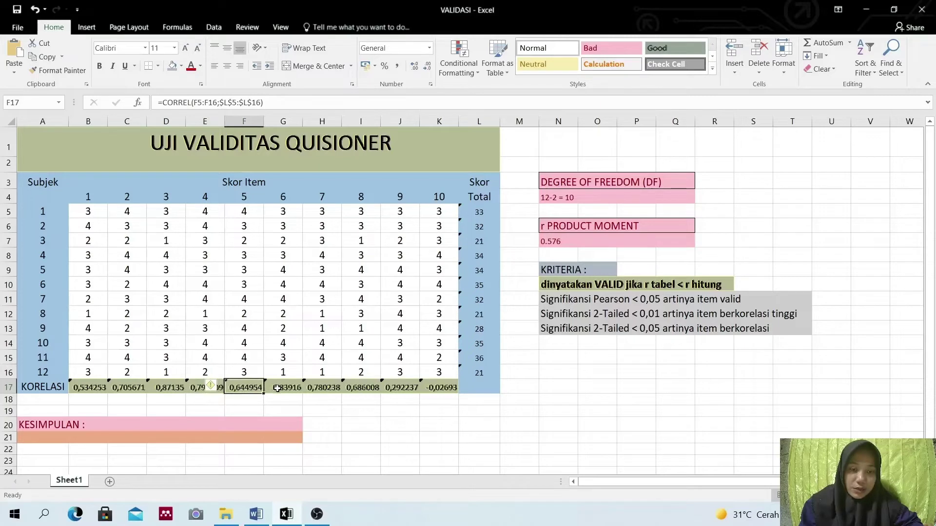
left_click(277, 389)
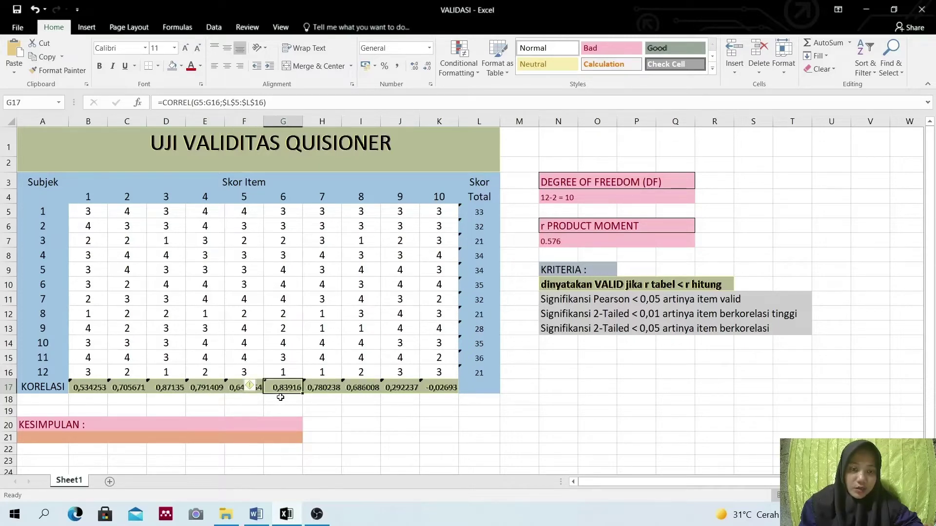
left_click(317, 389)
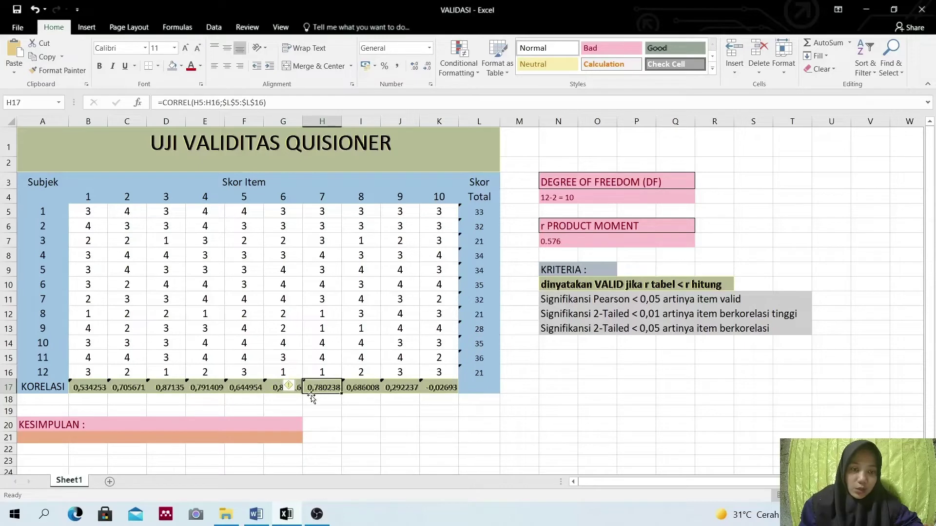
left_click(360, 389)
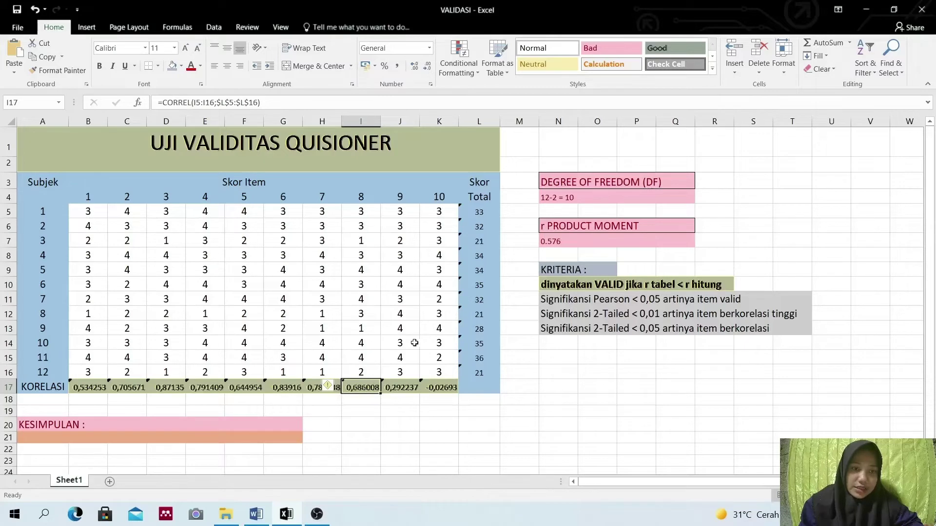
left_click(399, 392)
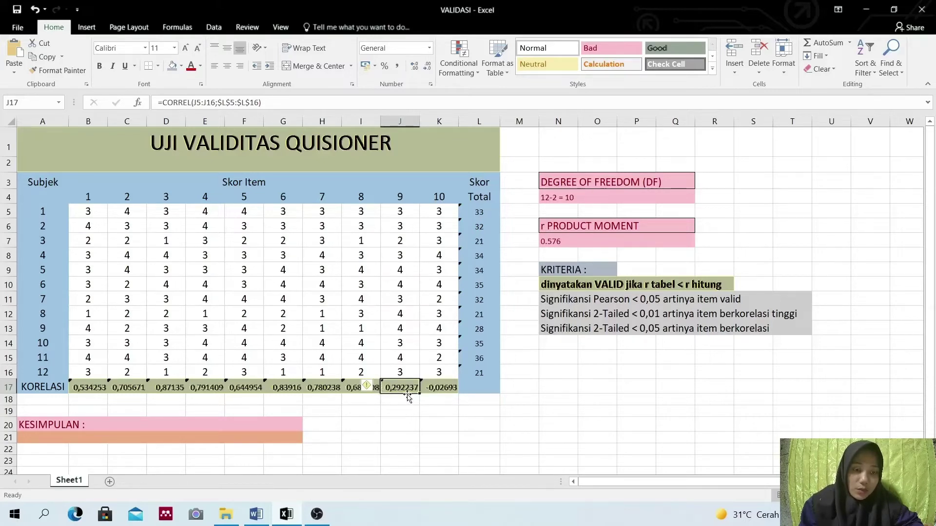
left_click(433, 387)
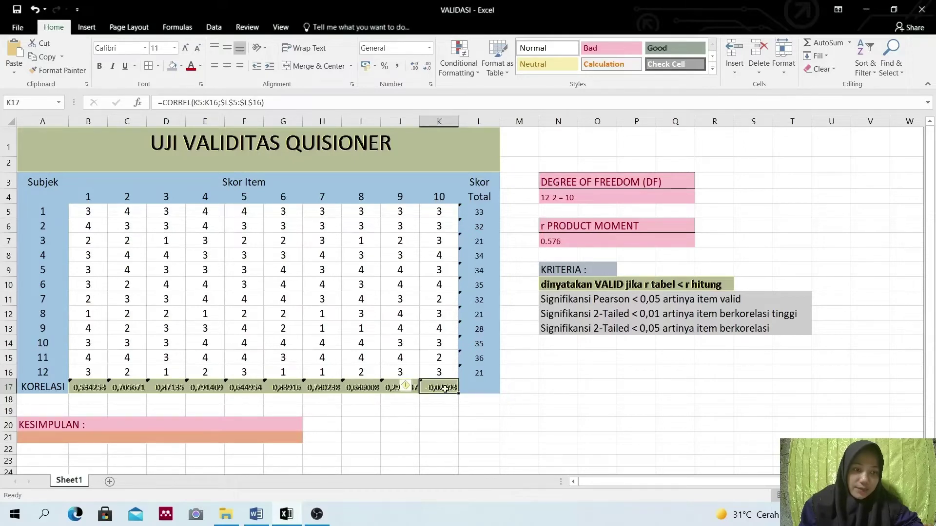
left_click(95, 389)
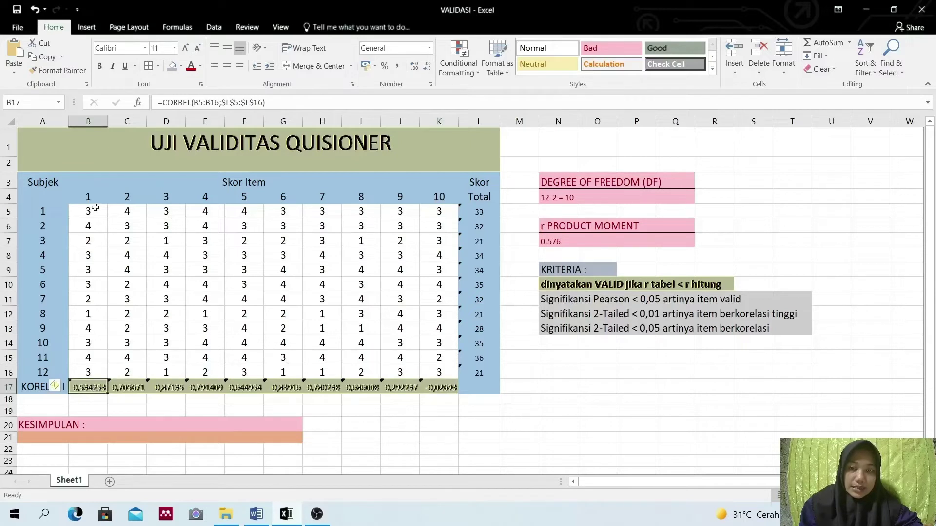
- Highlight the correlations of items 2 to 8 in C17:I17 with an orange fill
left_click(124, 388)
left_click_drag(123, 388, 345, 390)
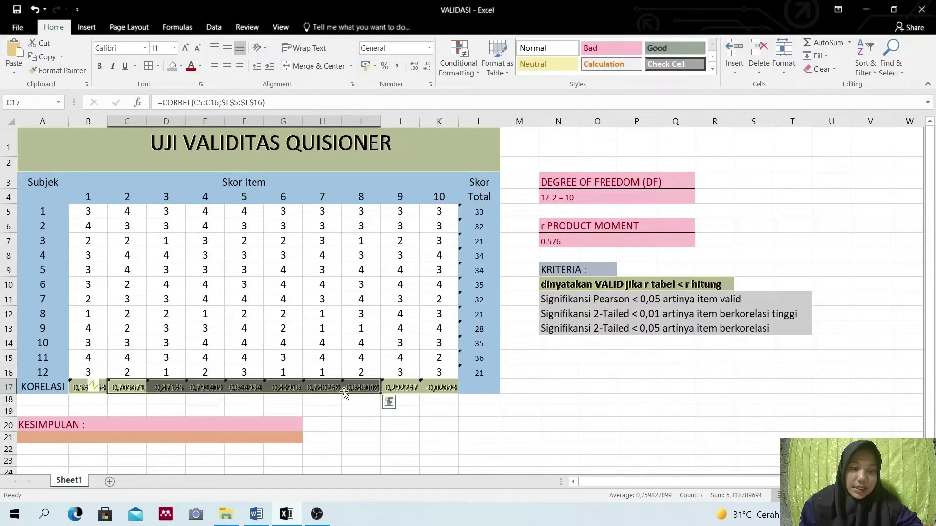
left_click(181, 66)
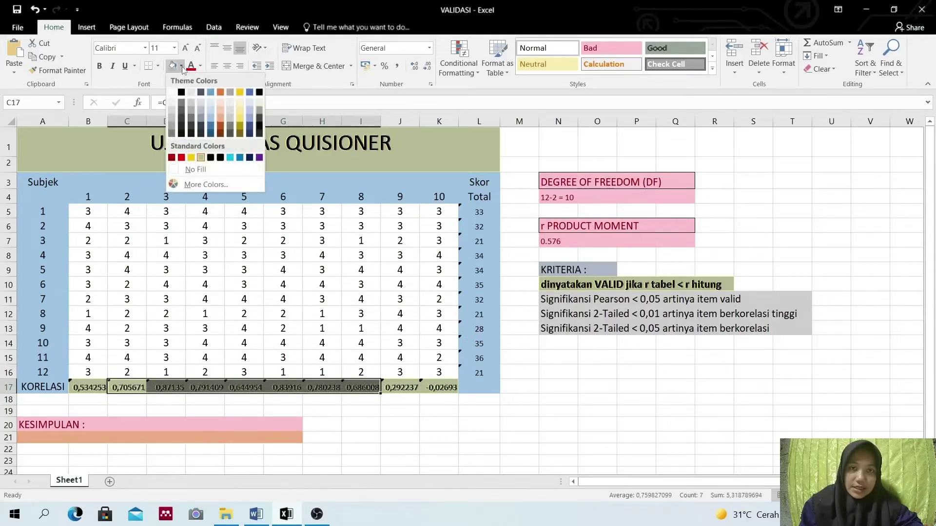
left_click(219, 121)
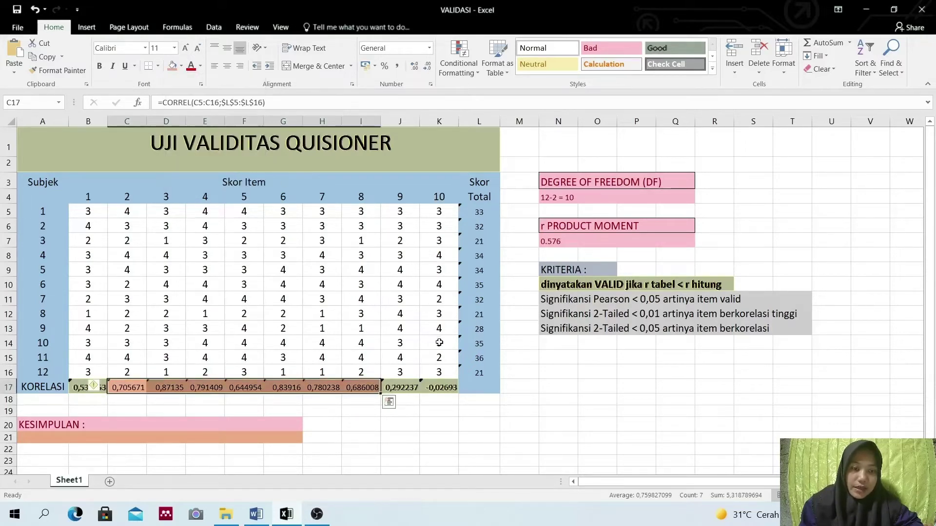
left_click(405, 408)
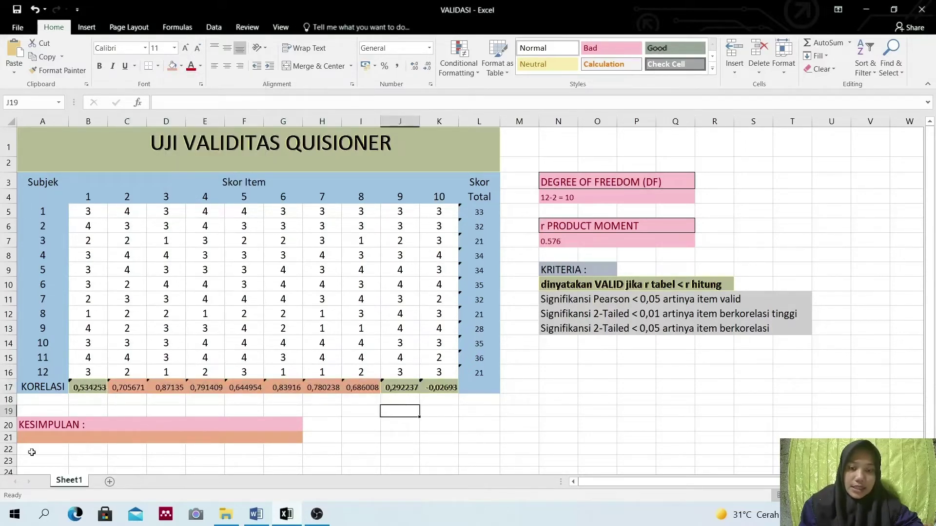
- Write the conclusion "Pertanyaan 1 tidak valid, pertanyaan 2 s/d 8 valid, pertanyaan 9&10 tidak valid" in A21 under KESIMPULAN
left_click(32, 439)
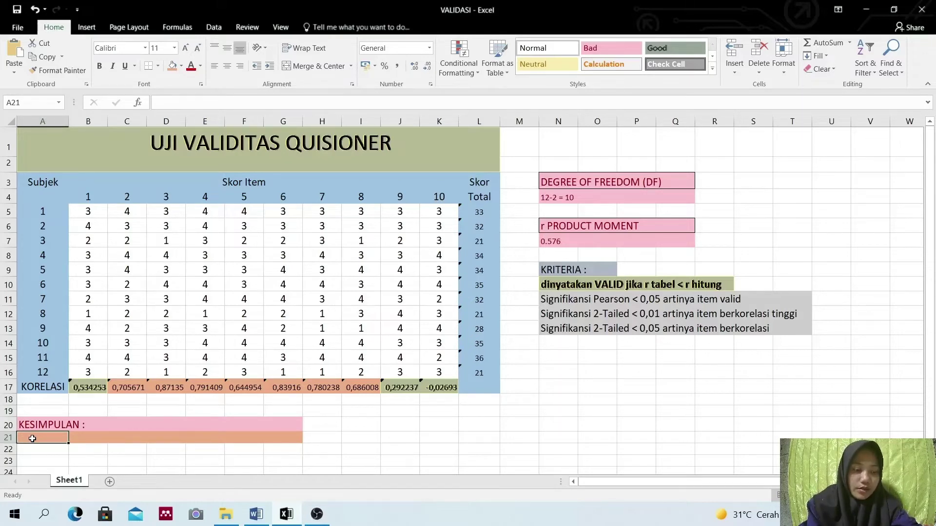
type("P")
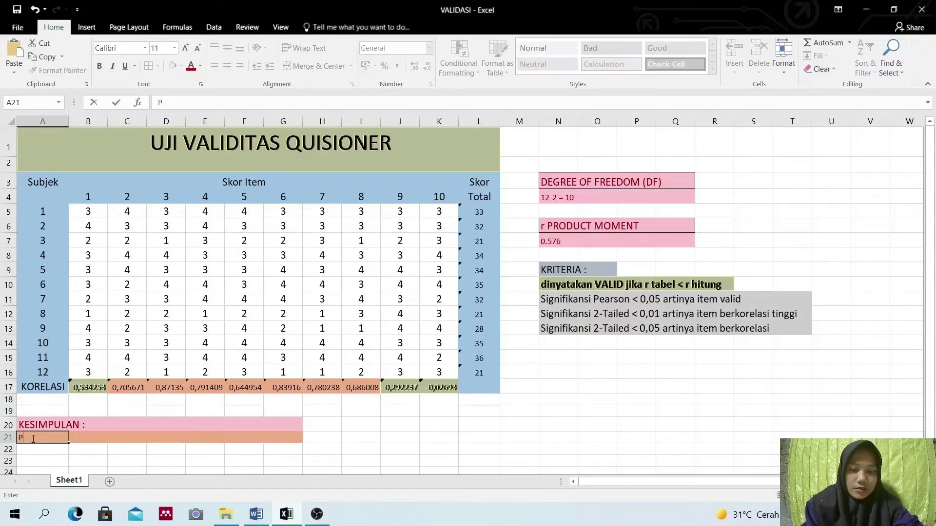
type("ertanyaan 1 tidak valid,")
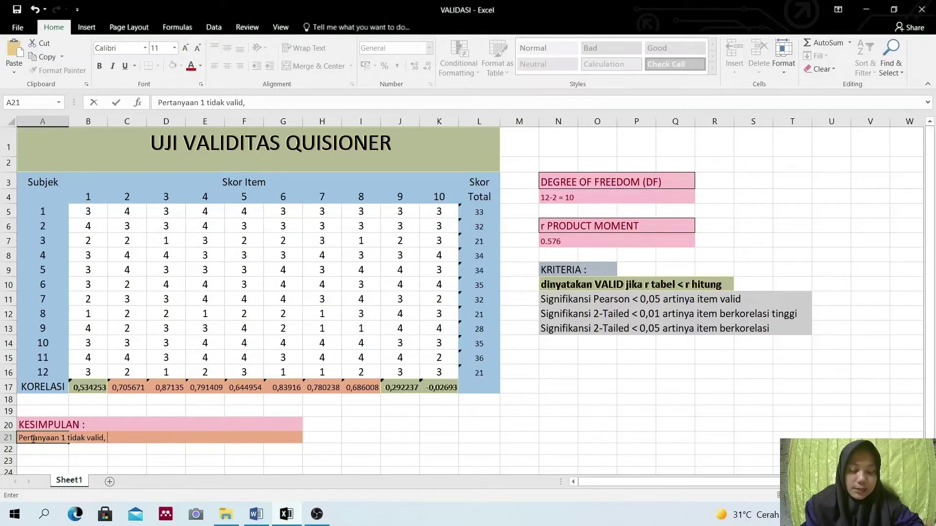
type("ertnyaan")
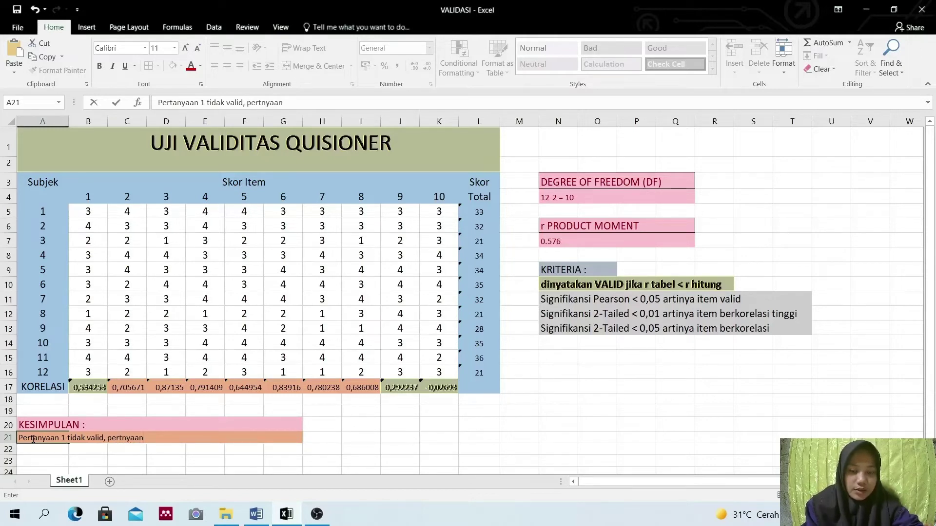
key("BackSpace")
key("BackSpace")
key("BackSpace")
key("BackSpace")
key("BackSpace")
type("anya")
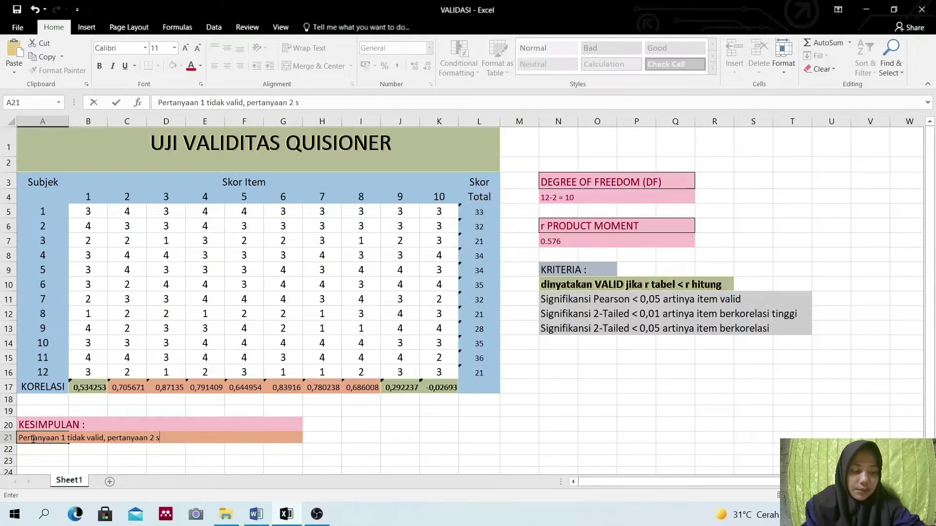
type("an 2 s/d 8")
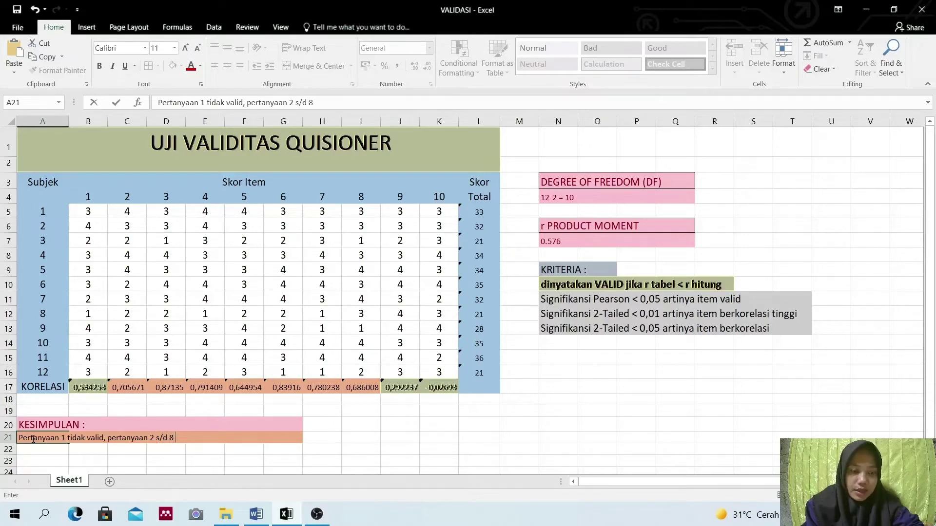
type(" vali")
type("rtanya")
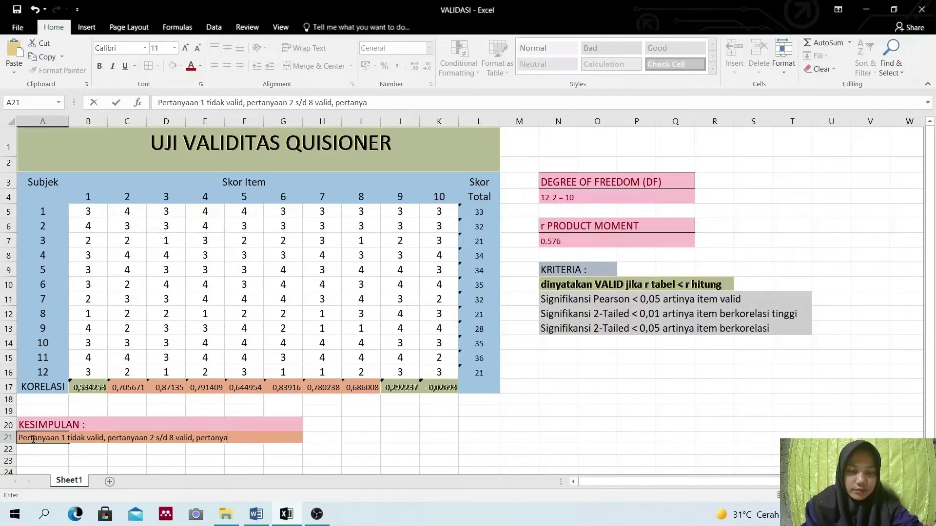
type("an 9")
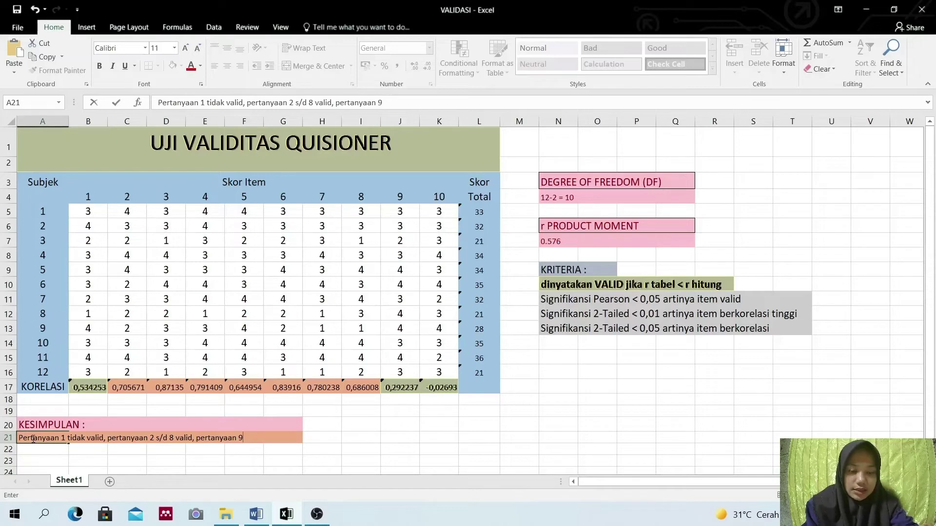
type("&10")
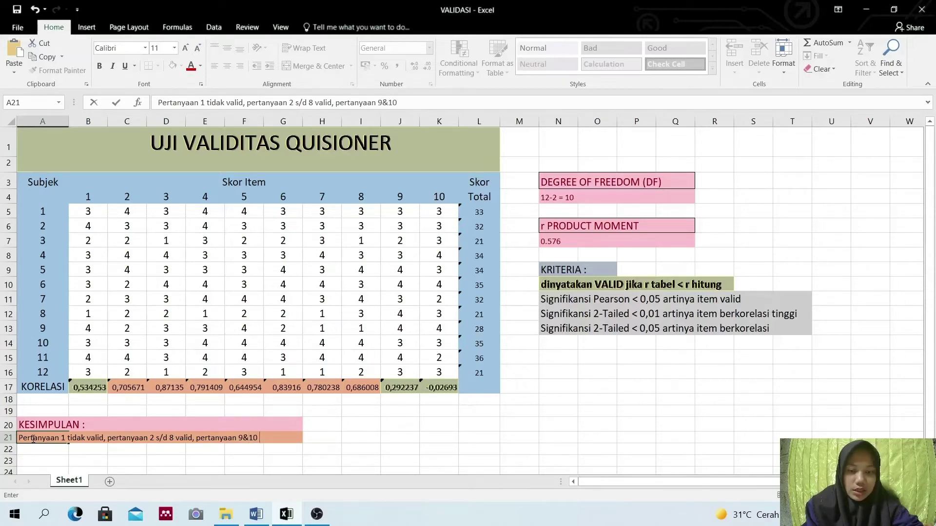
type(" tidak valid")
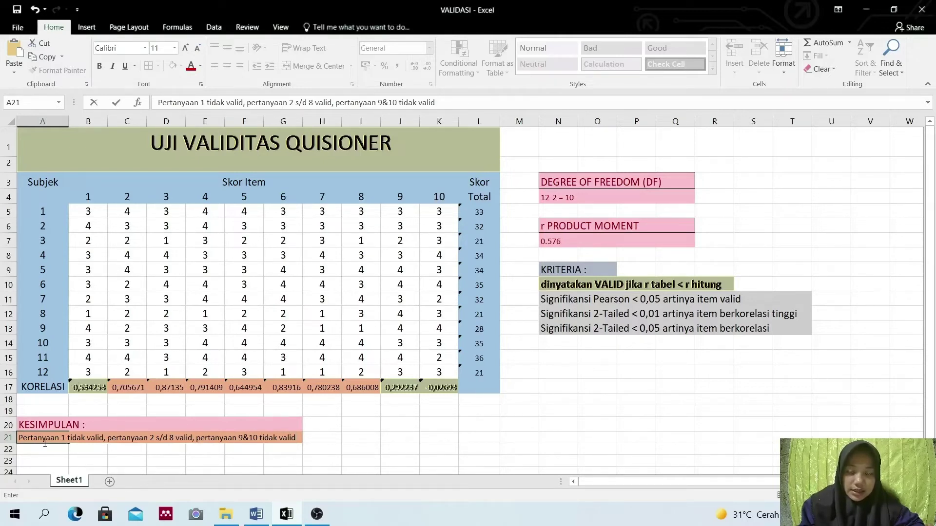
- Commit the conclusion text entered in A21 under KESIMPULAN
scroll(45, 444, "down", 1)
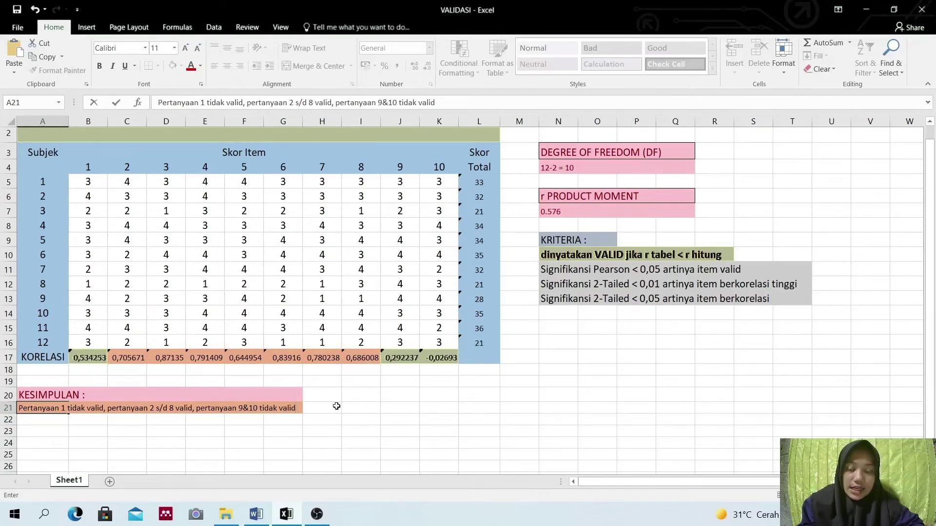
scroll(344, 404, "up", 1)
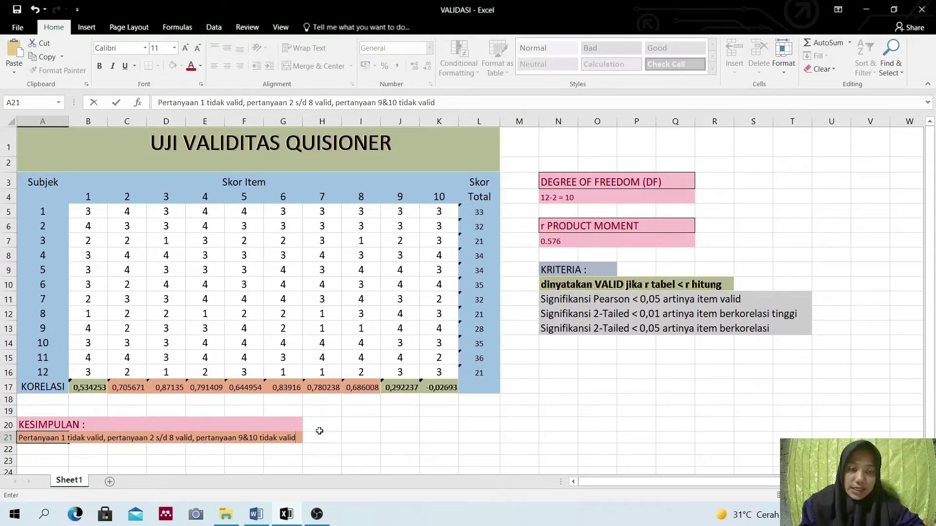
left_click(329, 437)
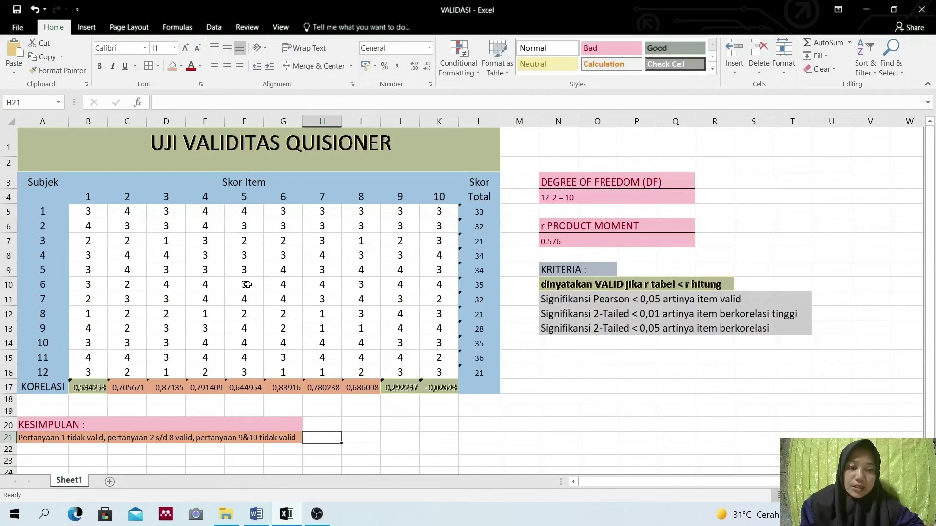
- Run the Data Analysis Correlation tool on B5:L16 with the output on a new worksheet named Validitas
left_click(213, 28)
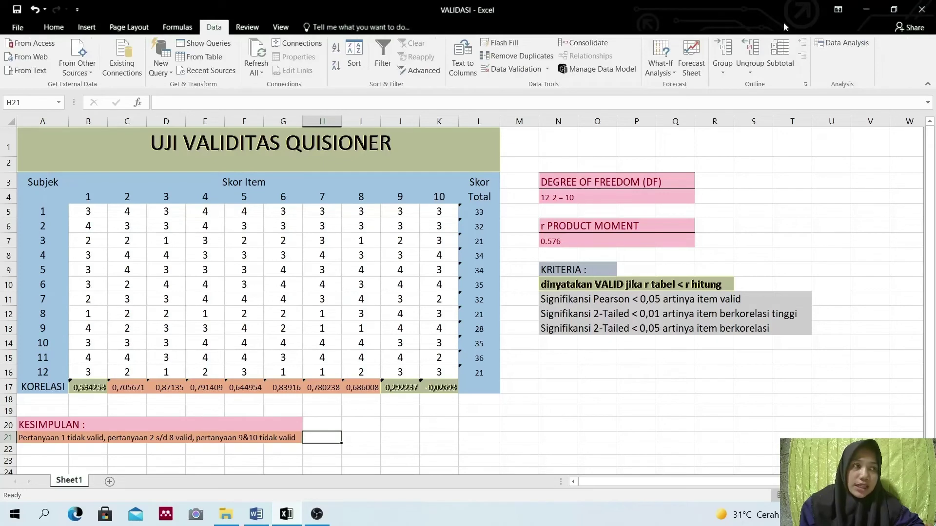
left_click(823, 43)
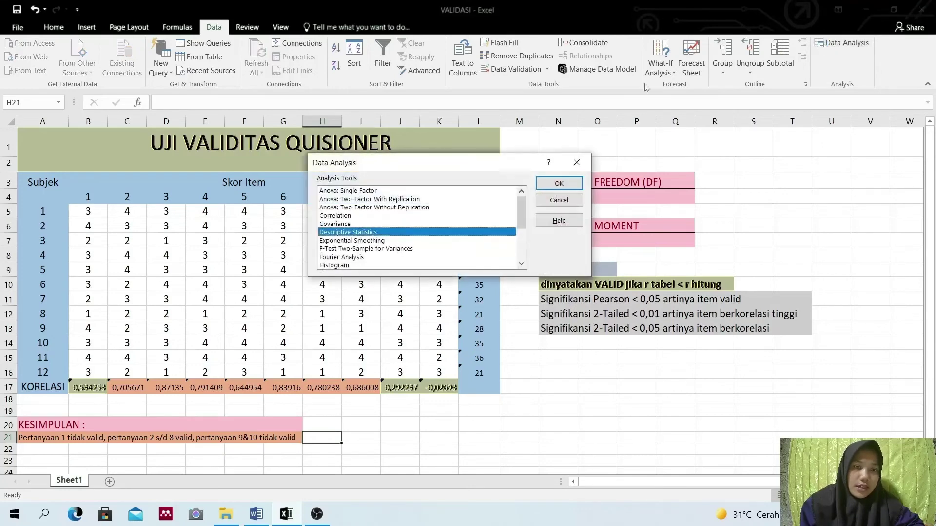
left_click_drag(521, 210, 521, 252)
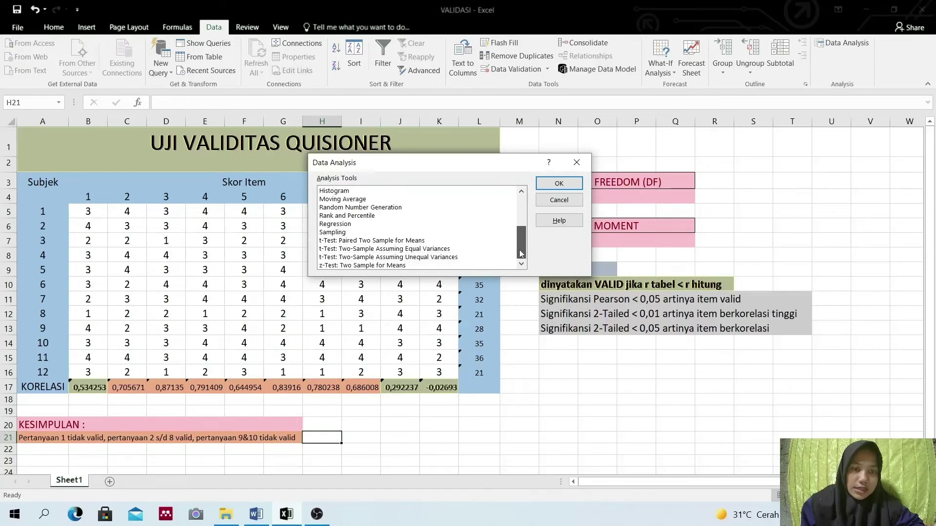
mouse_move(518, 243)
left_mouse_down()
mouse_move(518, 228)
mouse_move(519, 238)
left_mouse_up()
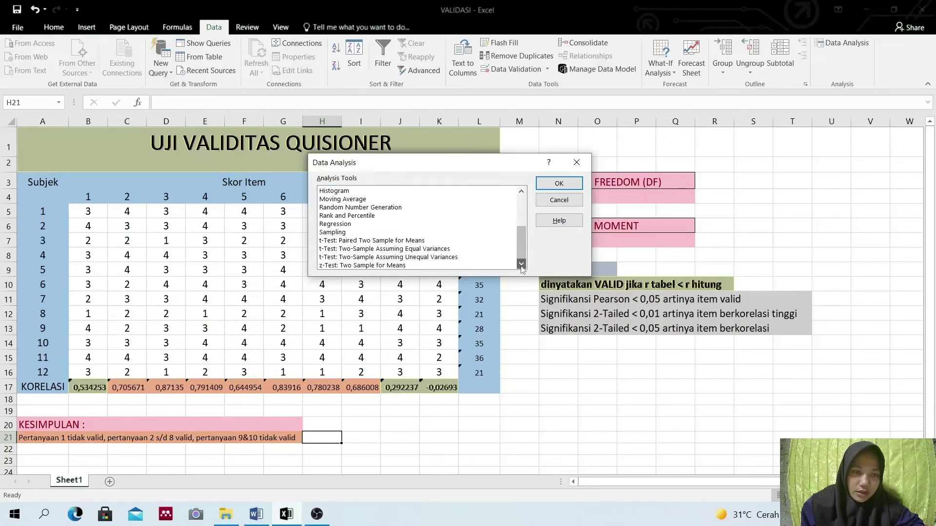
left_click_drag(521, 254, 513, 232)
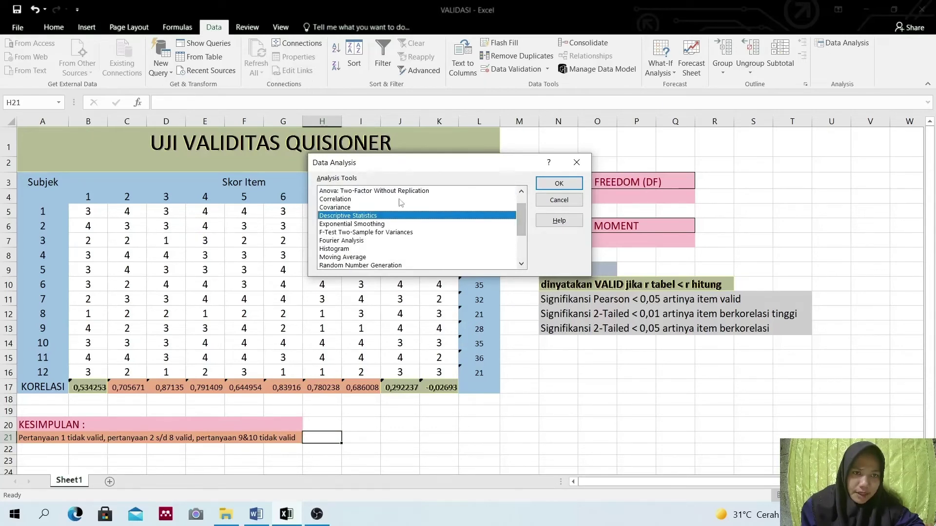
double_click(371, 200)
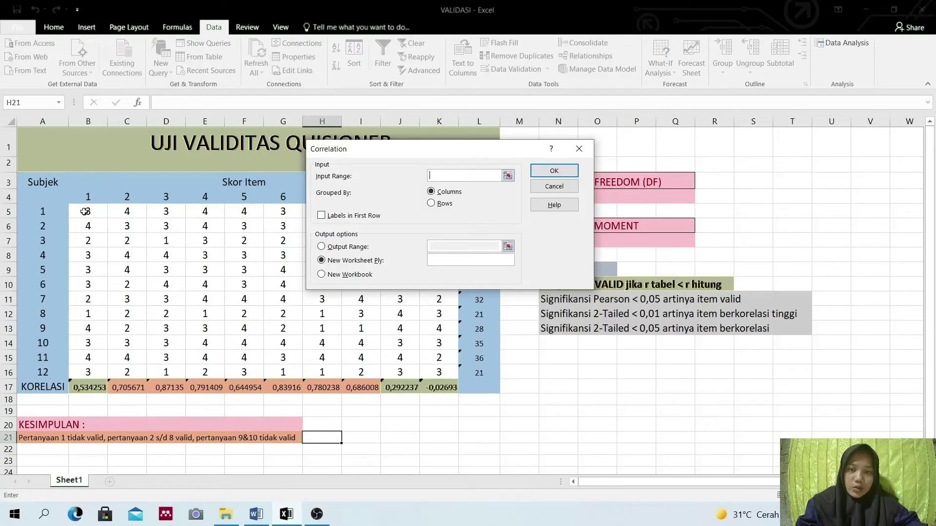
left_click_drag(85, 211, 467, 372)
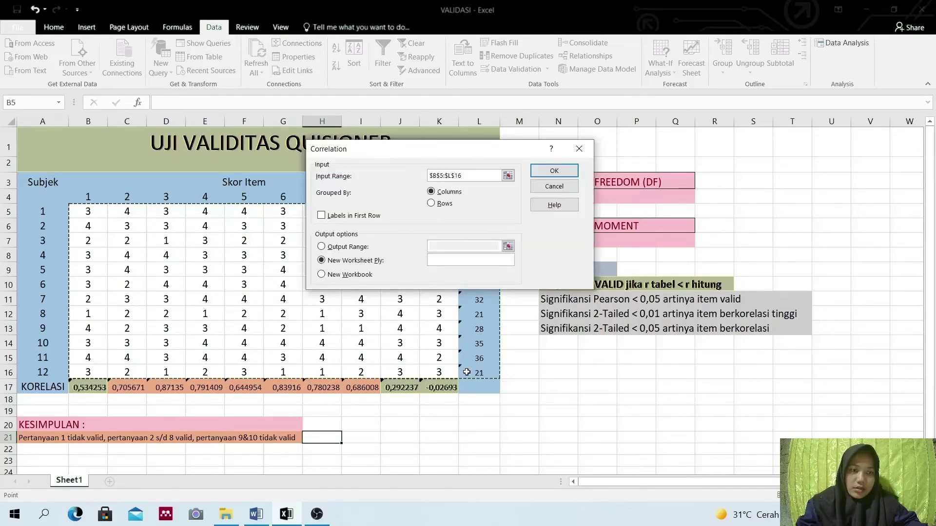
left_click(438, 262)
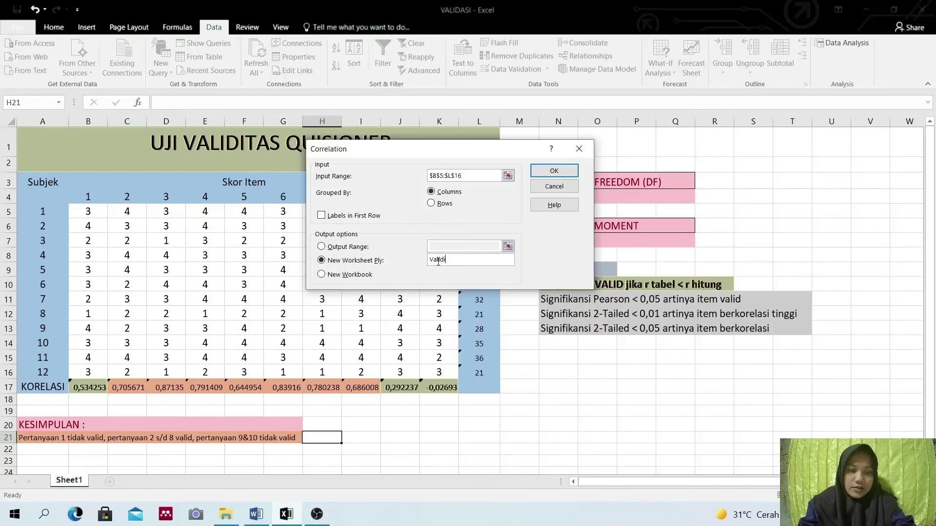
type("s")
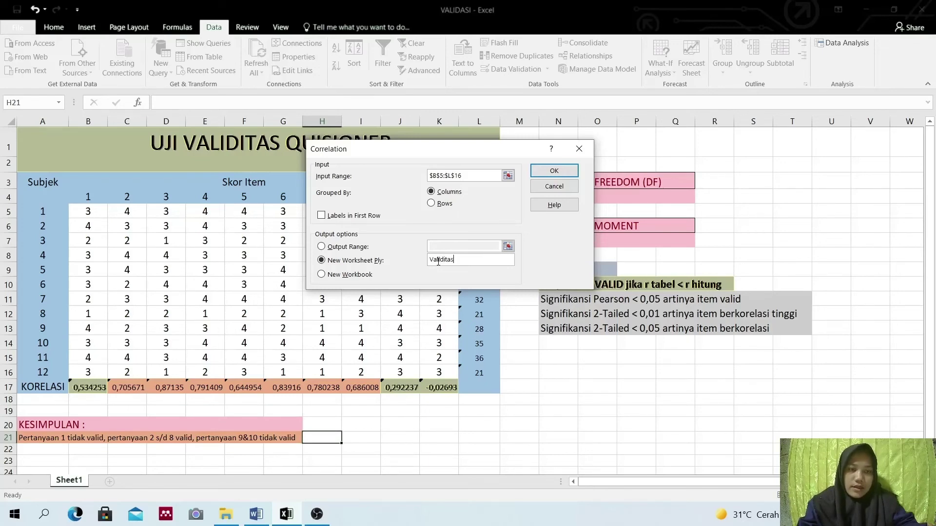
left_click(554, 171)
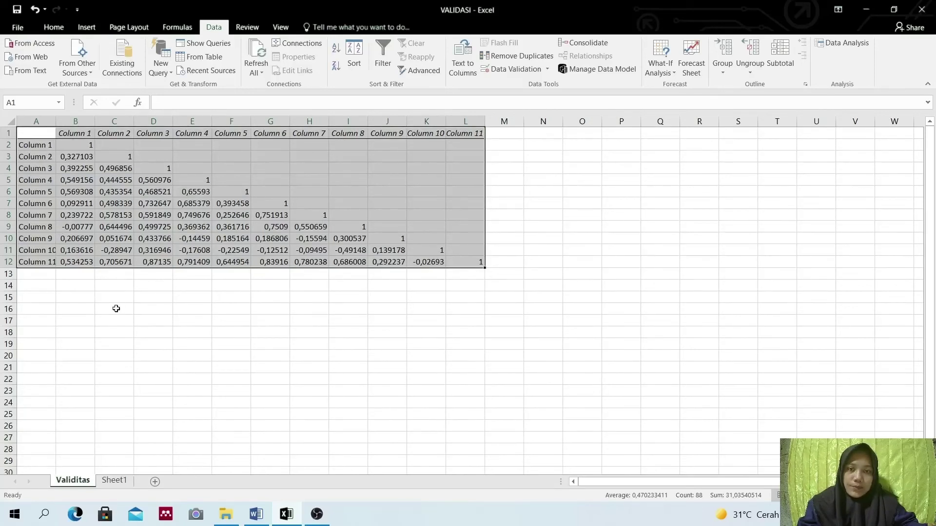
- Copy the Column 11 correlation row A12:L12 from the Validitas sheet into Sheet1 starting at A23, below the conclusion
left_click(47, 276)
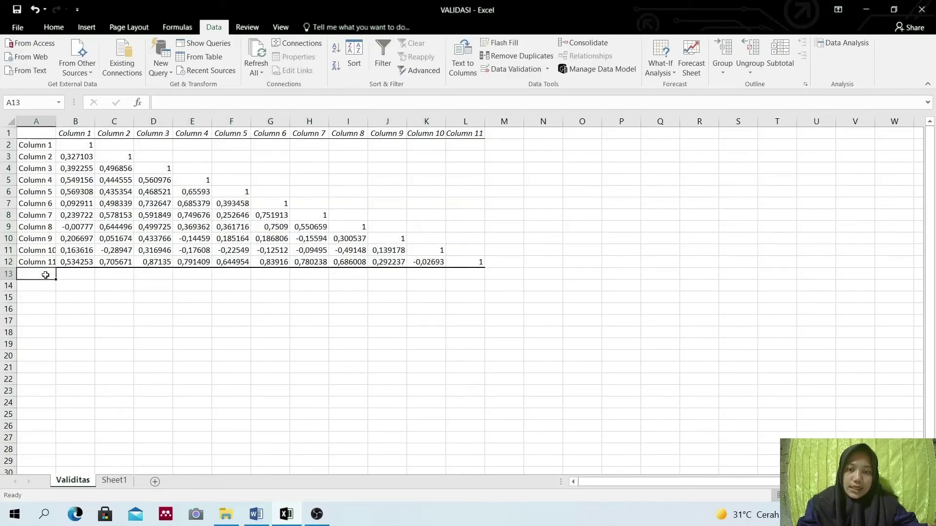
left_click(25, 261)
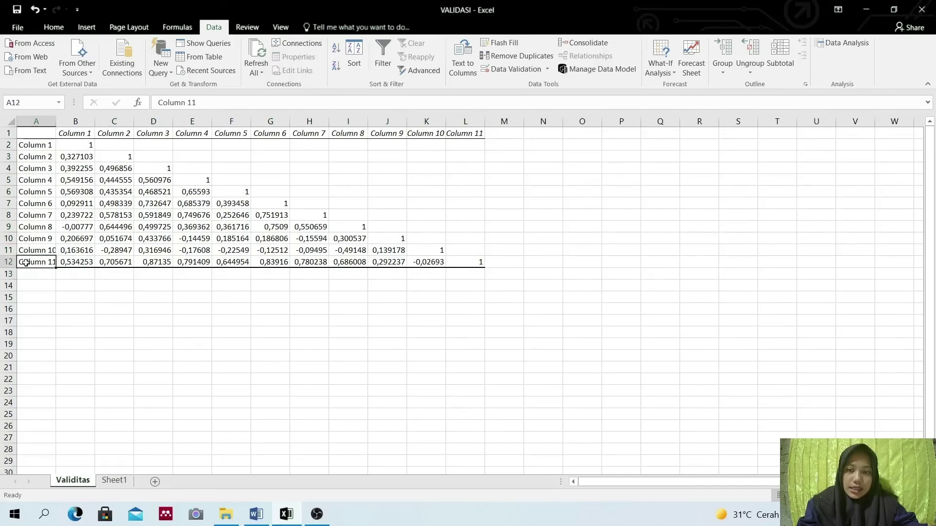
left_click_drag(25, 262, 475, 263)
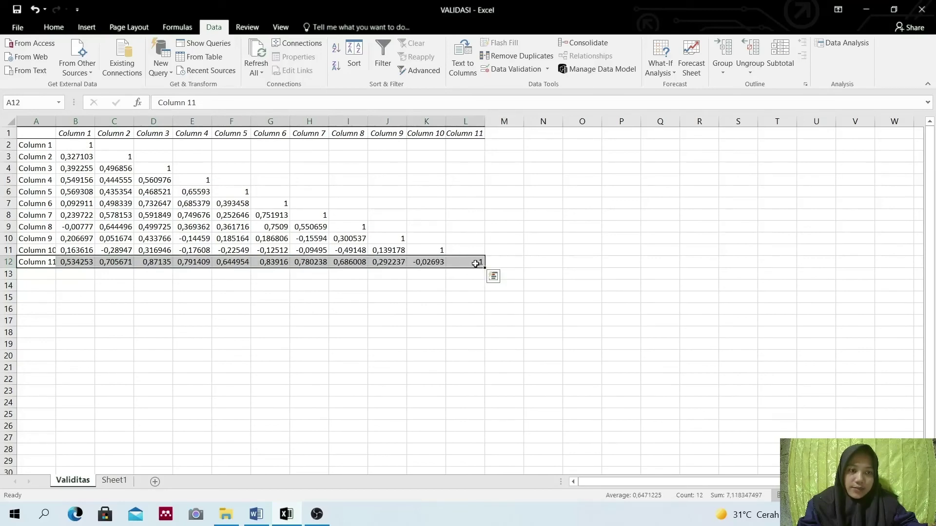
key("ctrl+c")
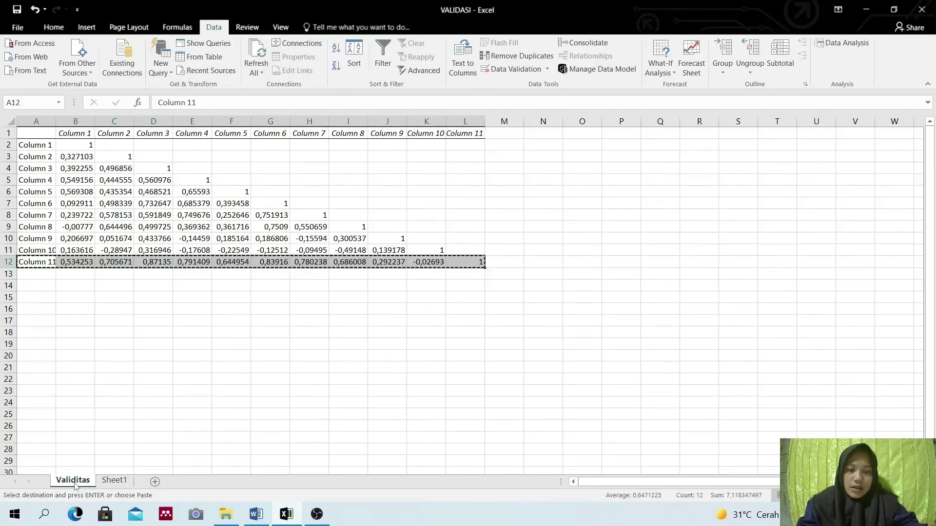
left_click(112, 482)
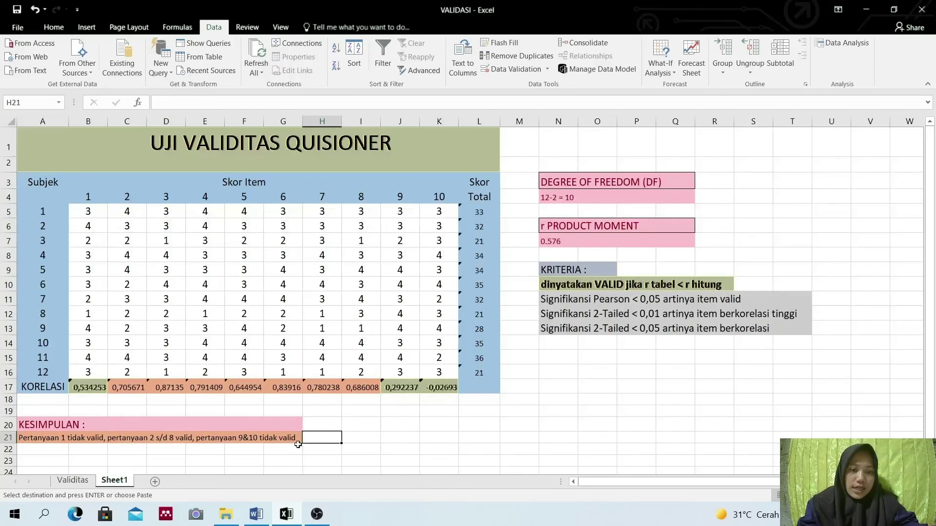
scroll(298, 444, "down", 1)
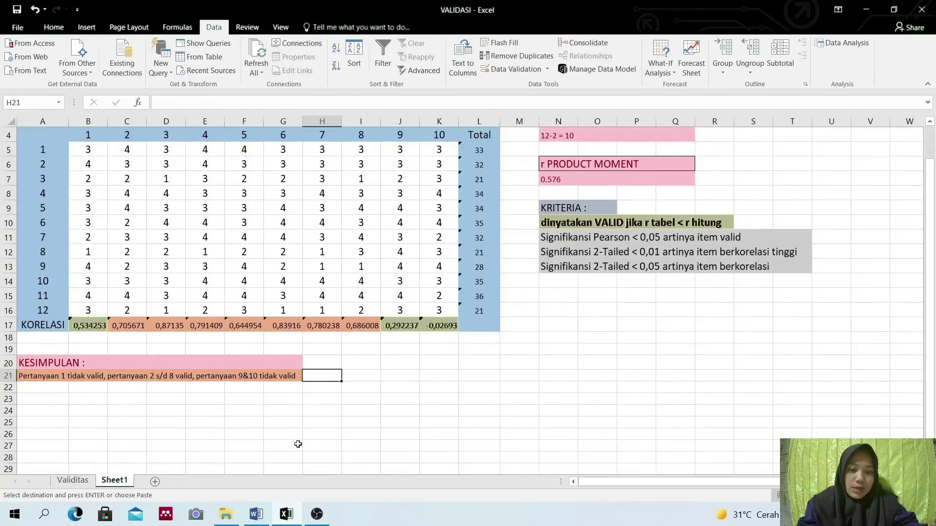
left_click(55, 397)
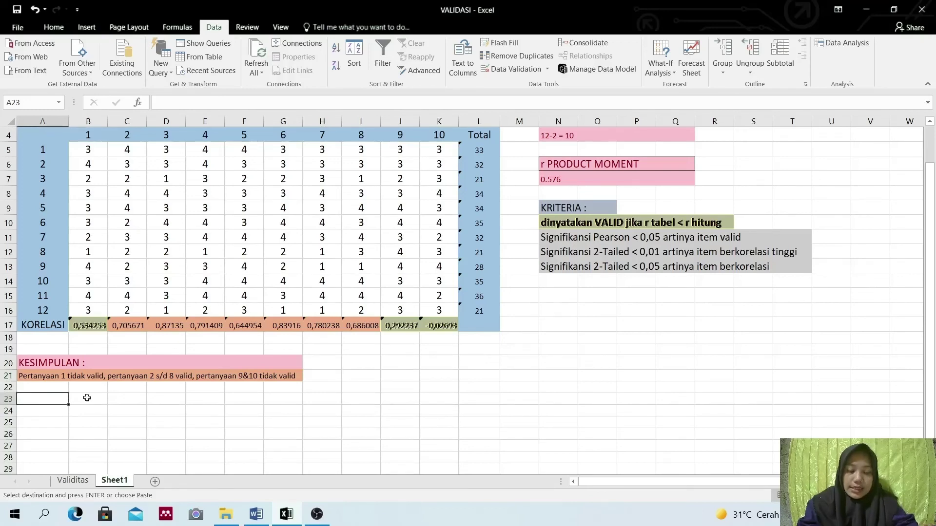
key("ctrl+v")
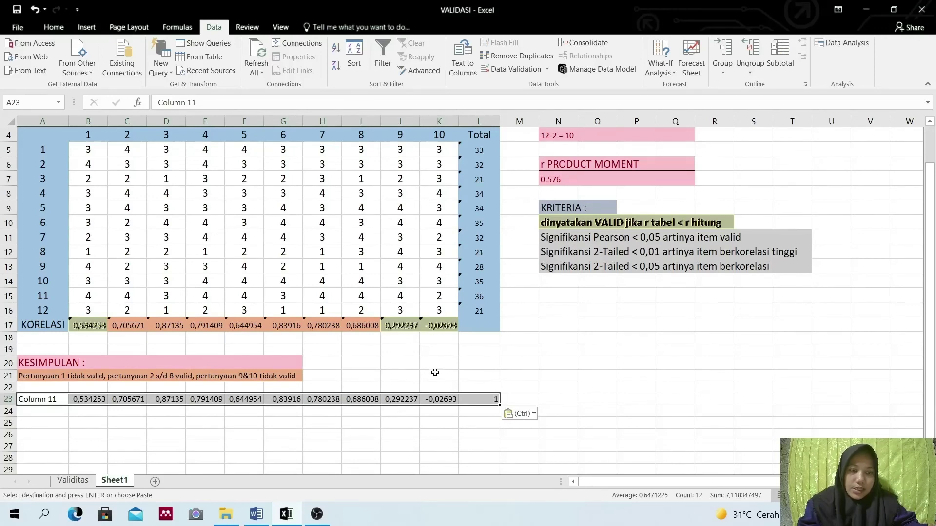
left_click(471, 359)
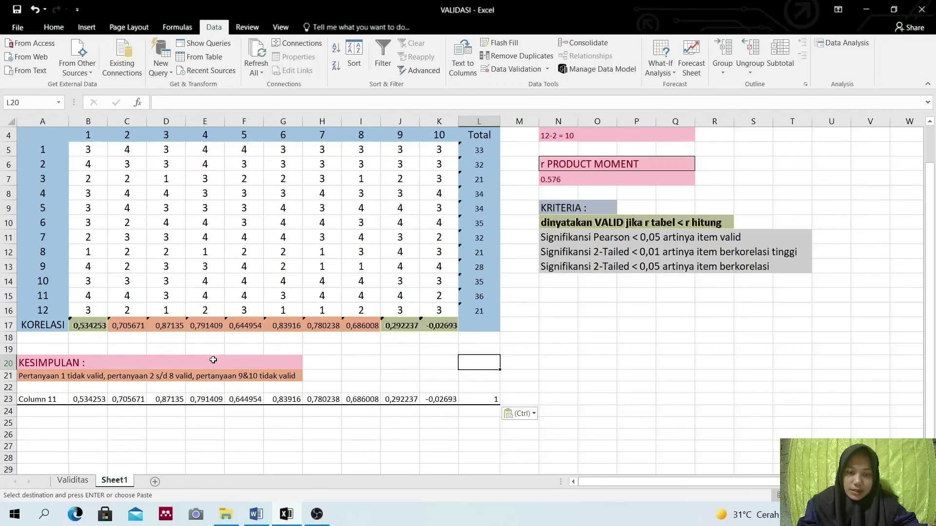
scroll(387, 357, "up", 1)
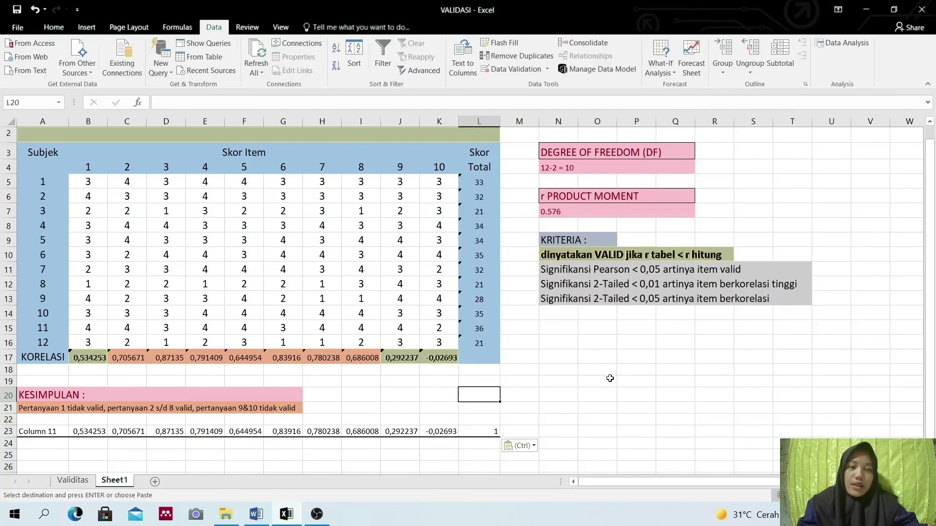
scroll(610, 378, "up", 1)
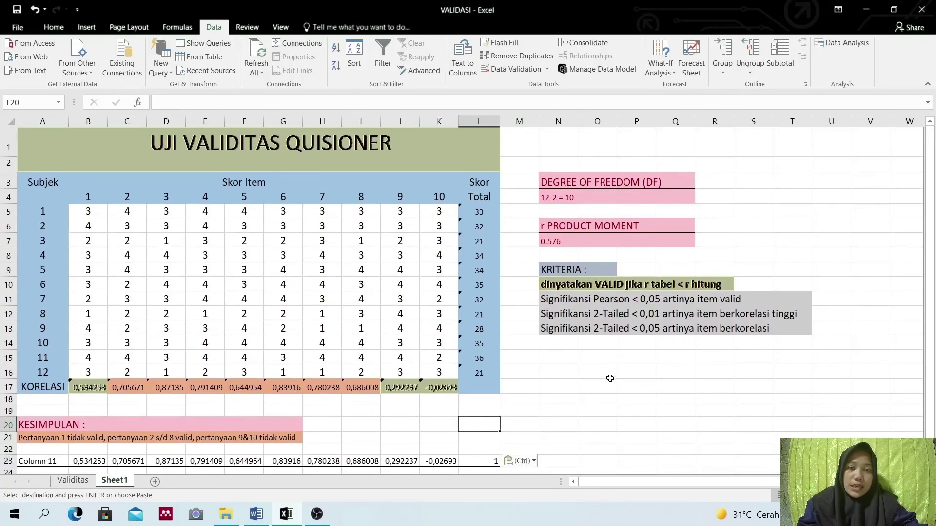